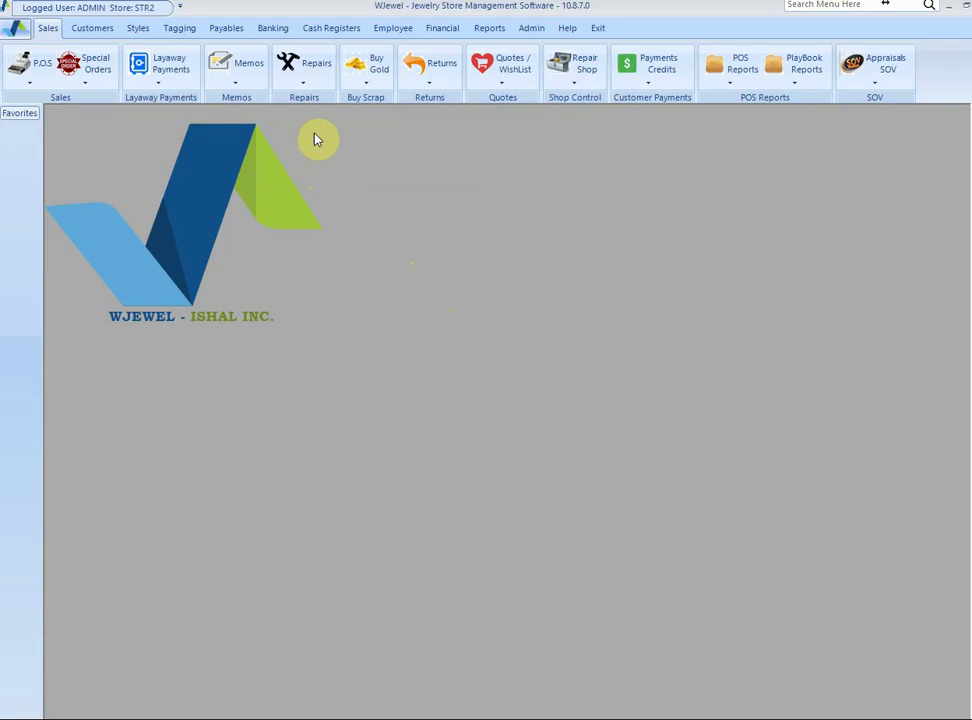
Start a new repair order for an existing customer, finding the customer by first name
{"action": "left_click", "coordinate": [305, 77]}
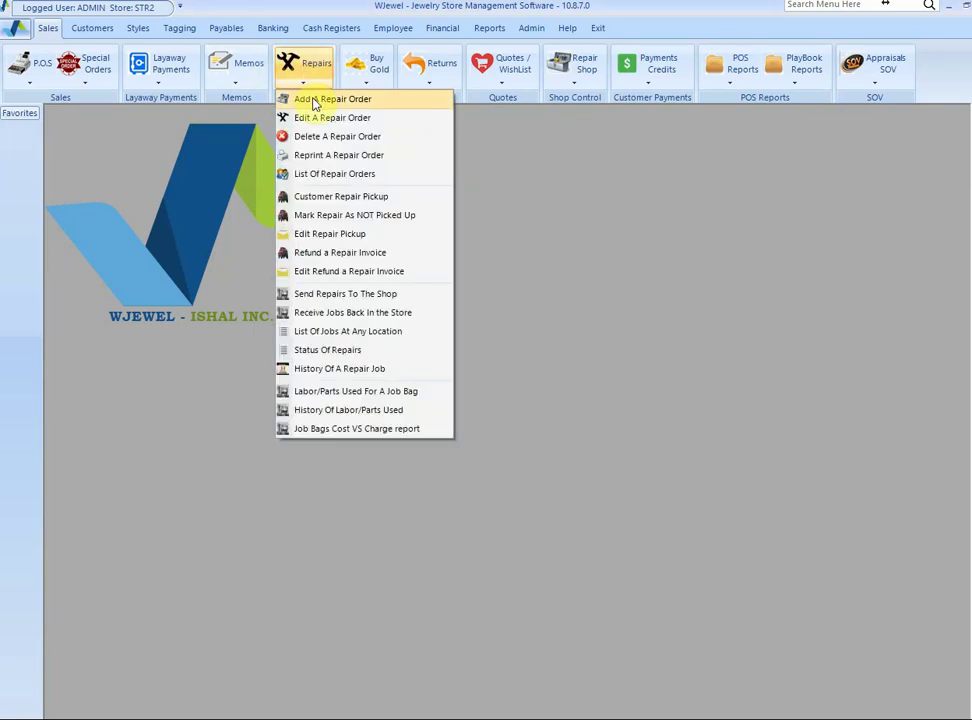
{"action": "left_click", "coordinate": [315, 100]}
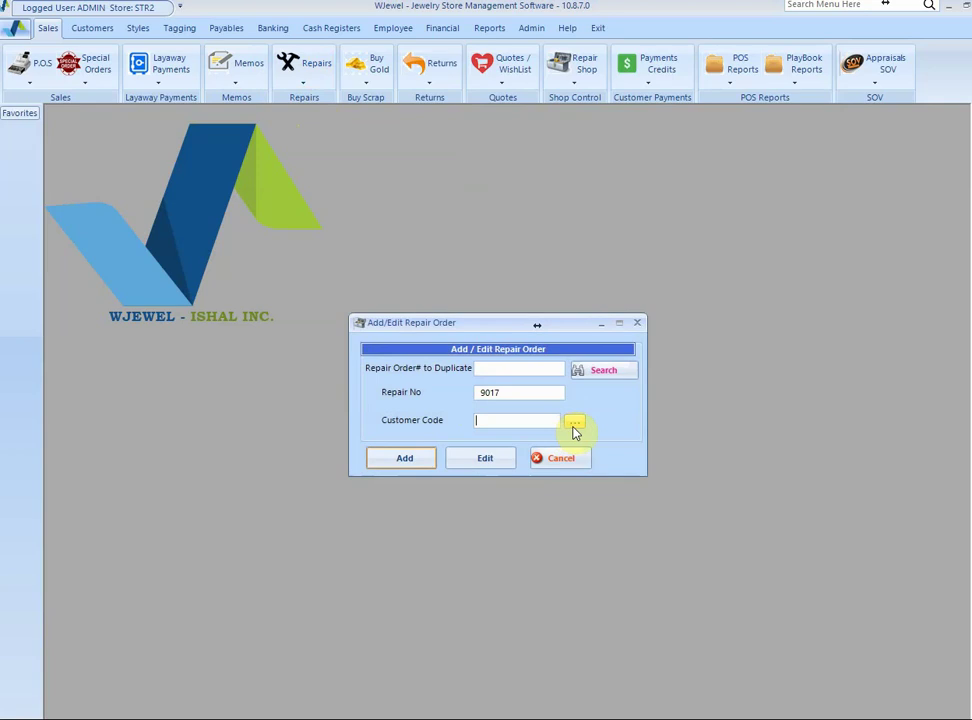
{"action": "left_click", "coordinate": [575, 428]}
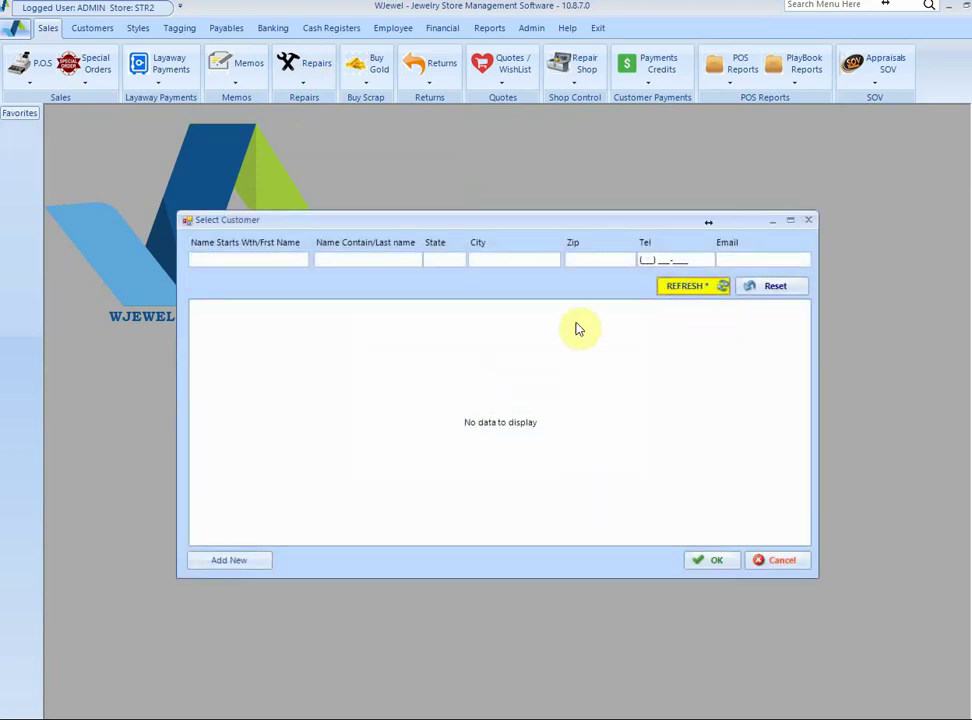
{"action": "left_click", "coordinate": [243, 258]}
{"action": "type", "text": "joe"}
{"action": "left_click", "coordinate": [683, 289]}
{"action": "double_click", "coordinate": [250, 330]}
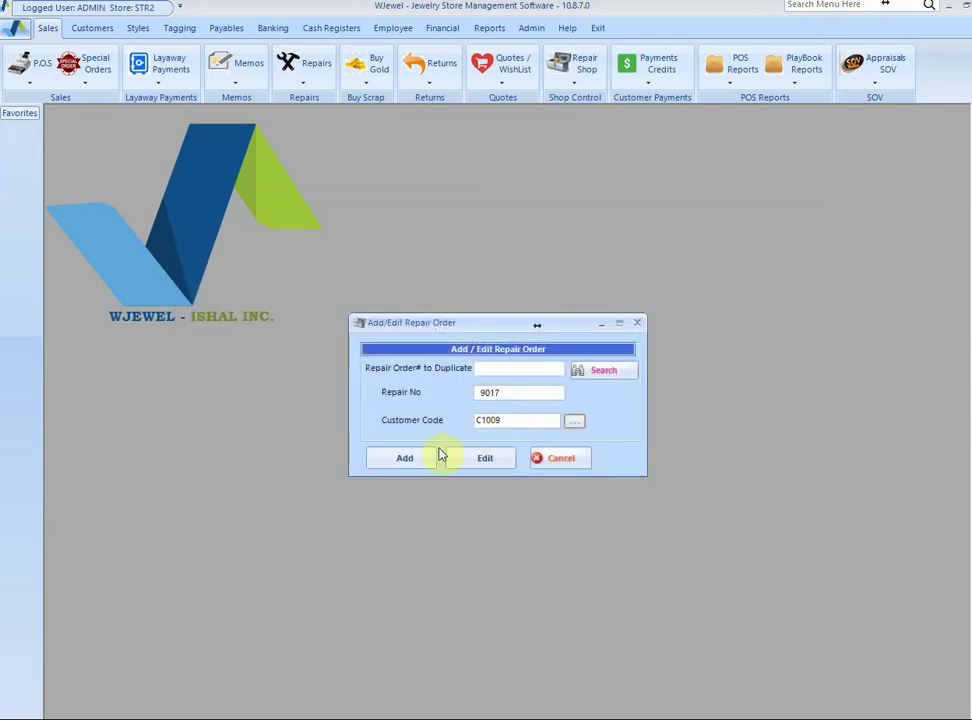
{"action": "left_click", "coordinate": [420, 458]}
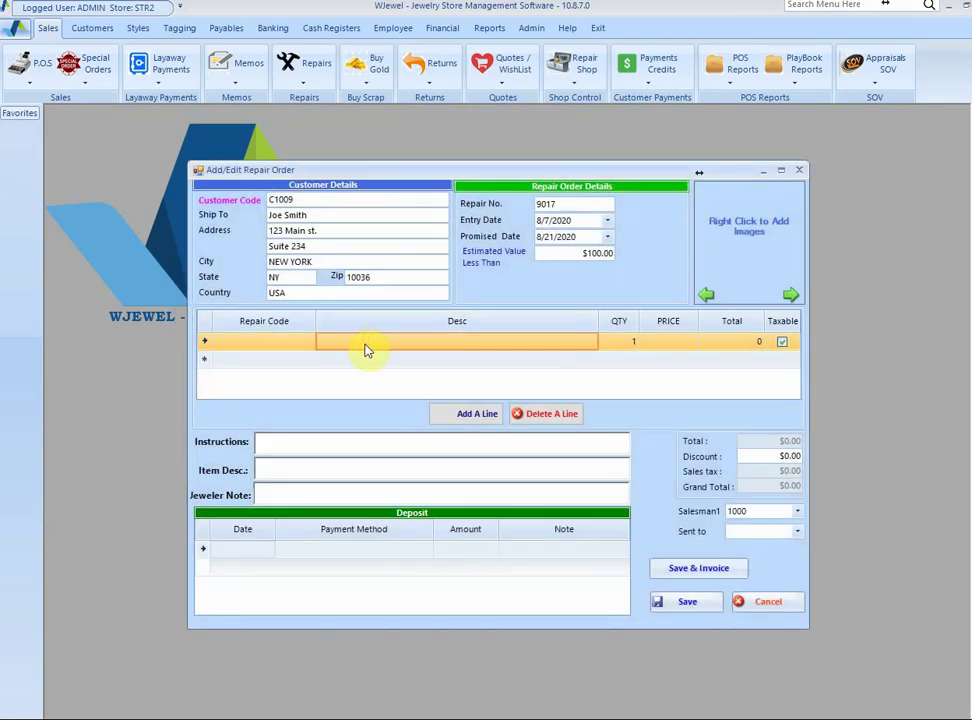
Fill the first repair line with the description "Resize to size 4.5" and a price of 70
{"action": "type", "text": "Resize to size 4.5"}
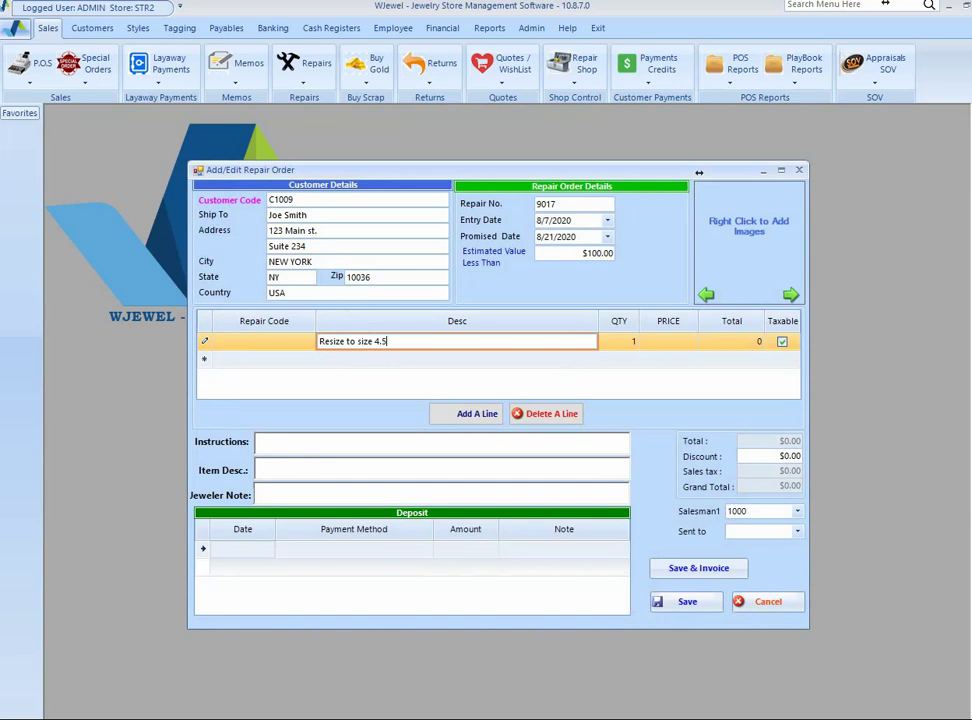
{"action": "left_click", "coordinate": [683, 341]}
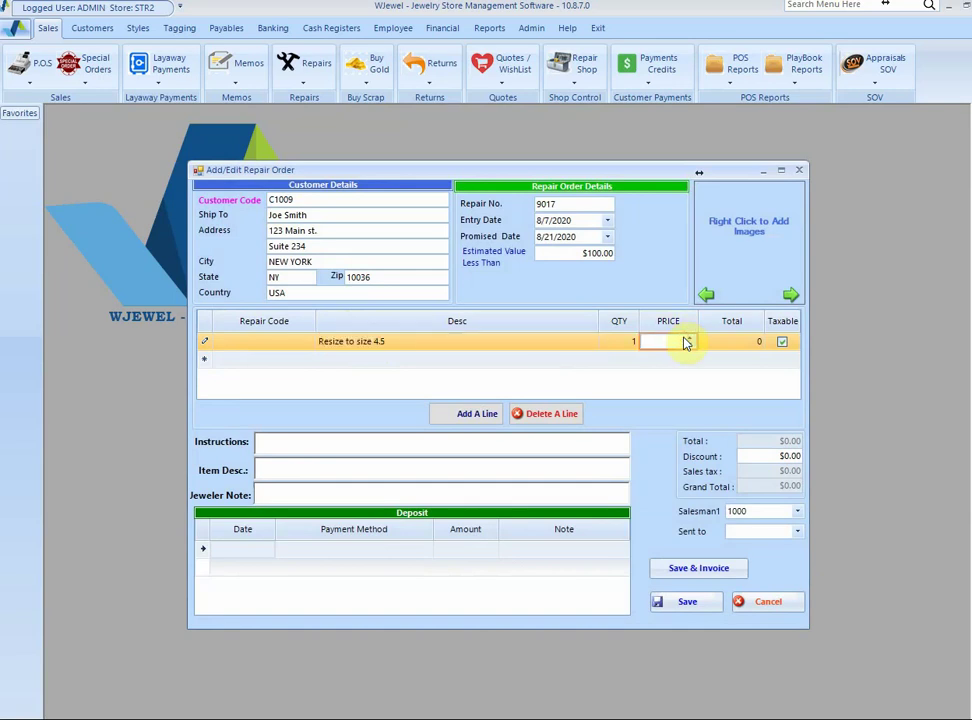
{"action": "type", "text": "70"}
Add a second repair line with repair code 12345 at the standard price of $75.00, keeping it taxable
{"action": "left_click", "coordinate": [263, 360]}
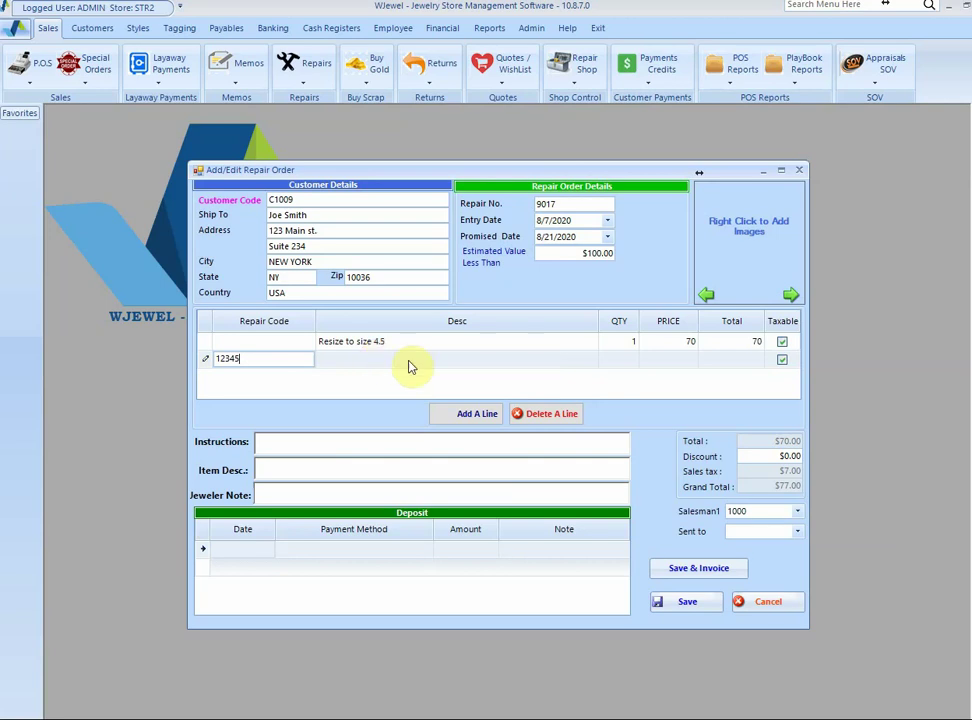
{"action": "key", "text": "Return"}
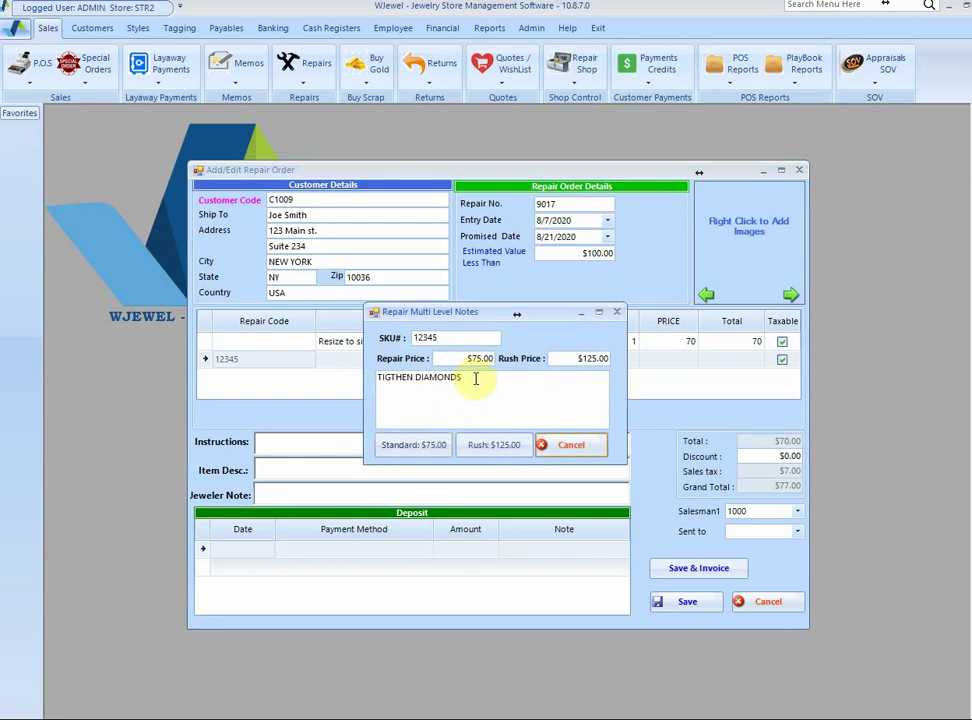
{"action": "left_click_drag", "start_coordinate": [466, 381], "coordinate": [380, 384]}
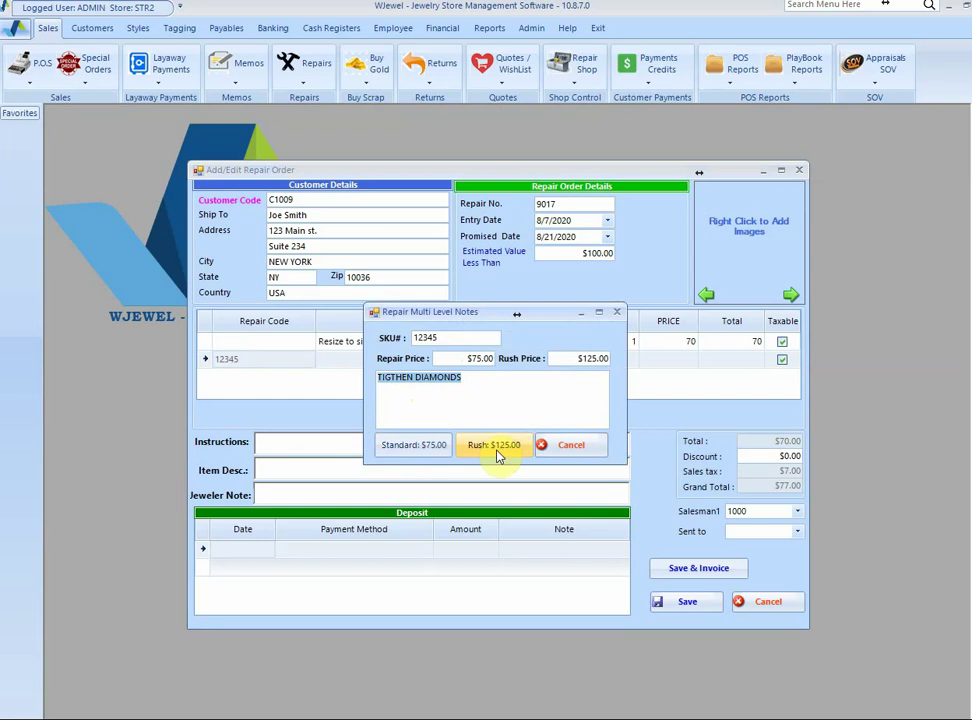
{"action": "left_click", "coordinate": [428, 446]}
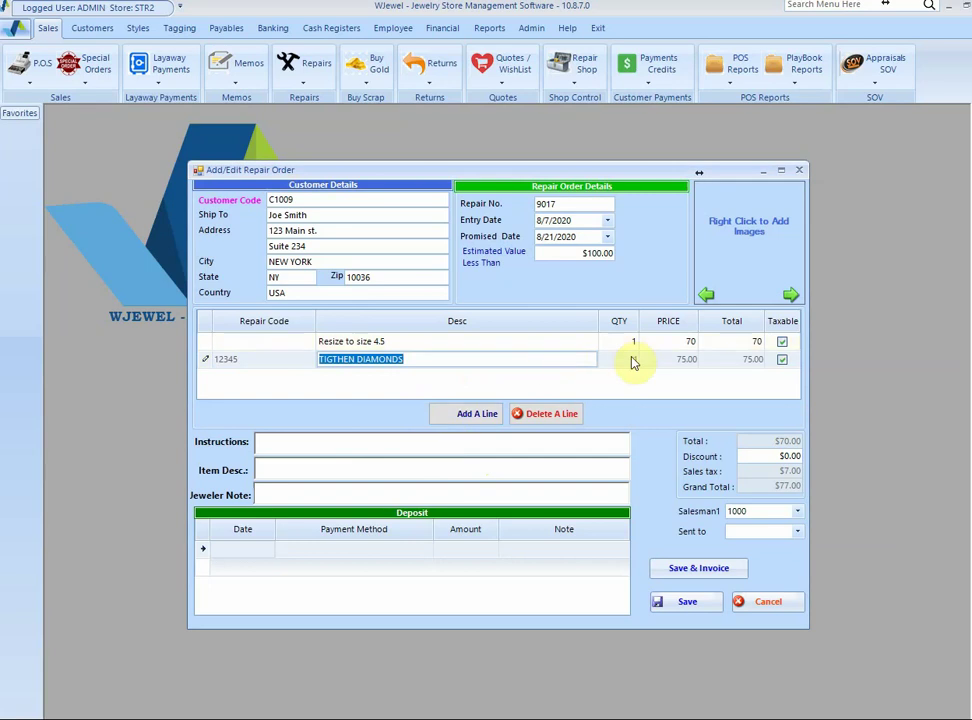
{"action": "left_click", "coordinate": [782, 360]}
{"action": "left_click", "coordinate": [782, 362]}
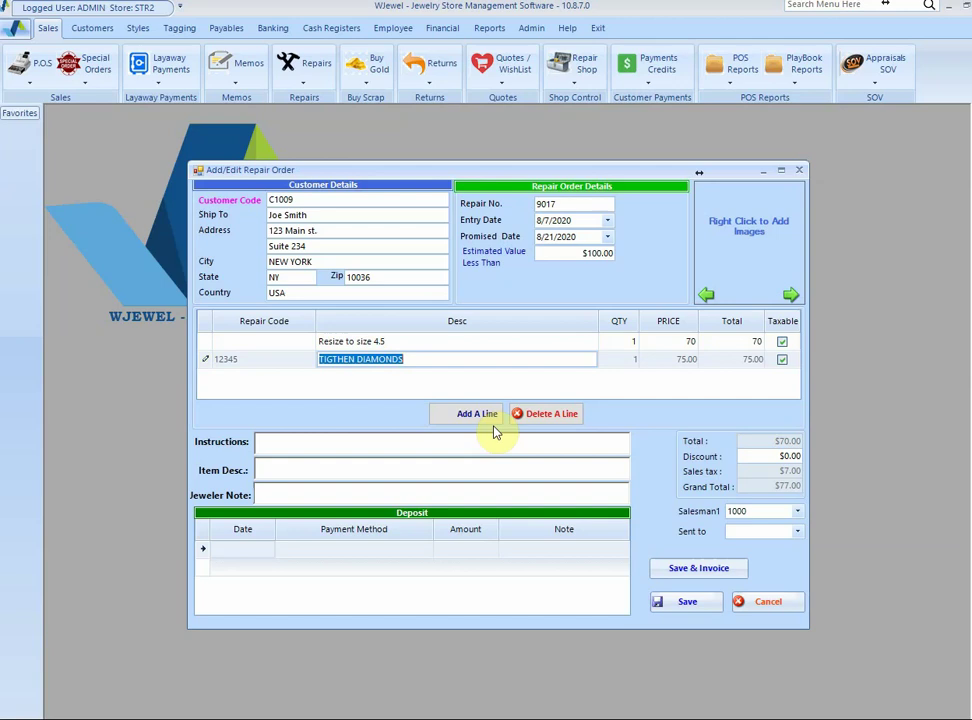
Enter "Engagement Ring" as the item description of the repair order
{"action": "left_click", "coordinate": [320, 445]}
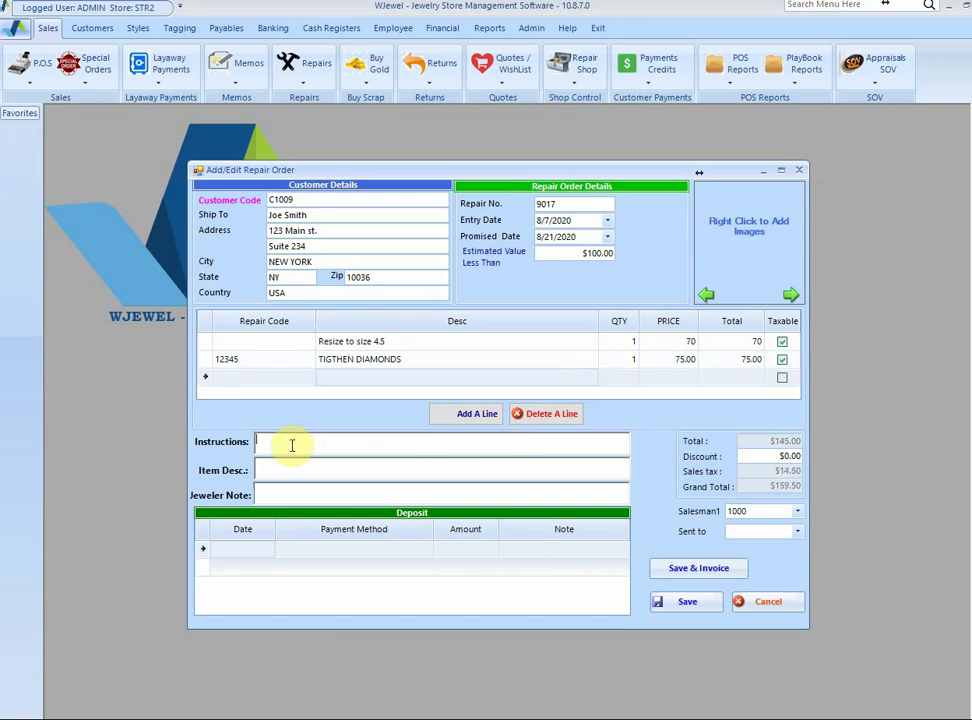
{"action": "left_click", "coordinate": [265, 471]}
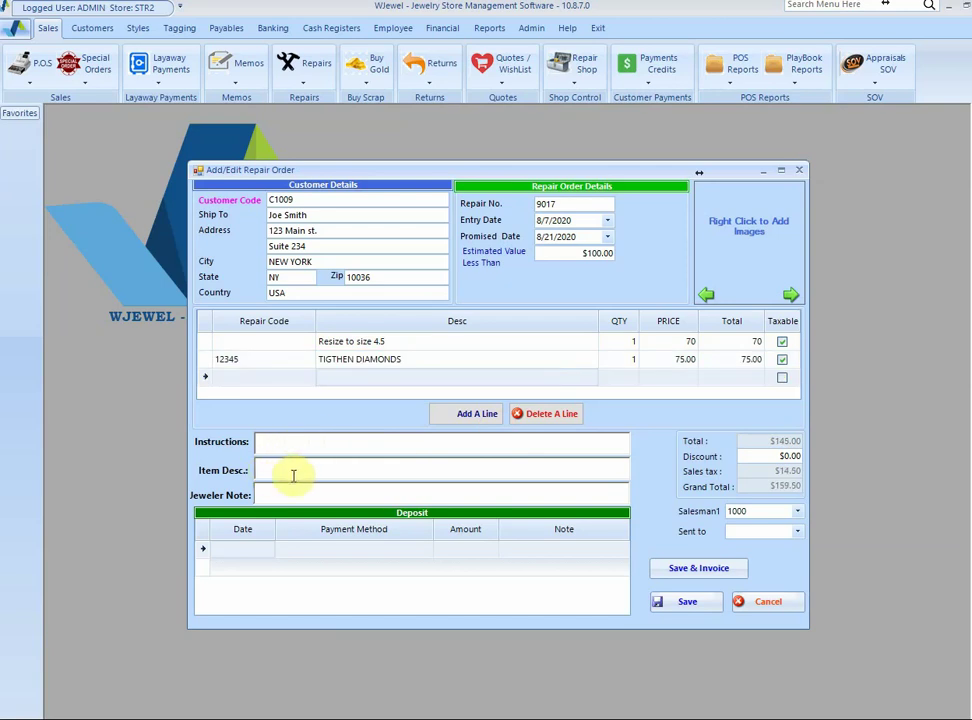
{"action": "type", "text": "Enga"}
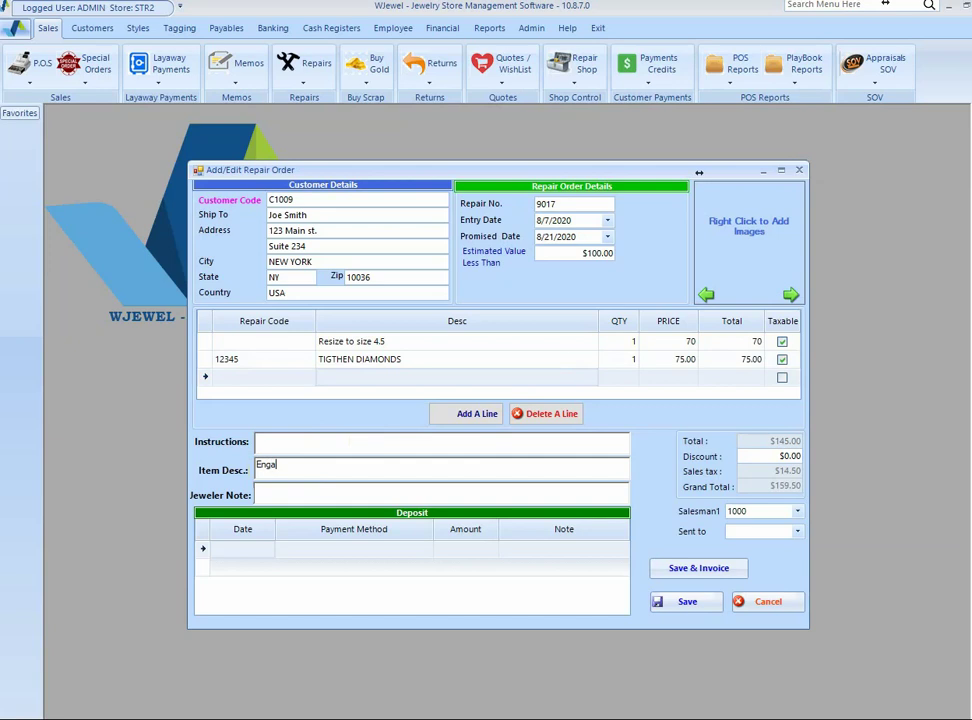
{"action": "type", "text": "gement Ring"}
{"action": "left_click", "coordinate": [295, 442]}
{"action": "left_click", "coordinate": [284, 496]}
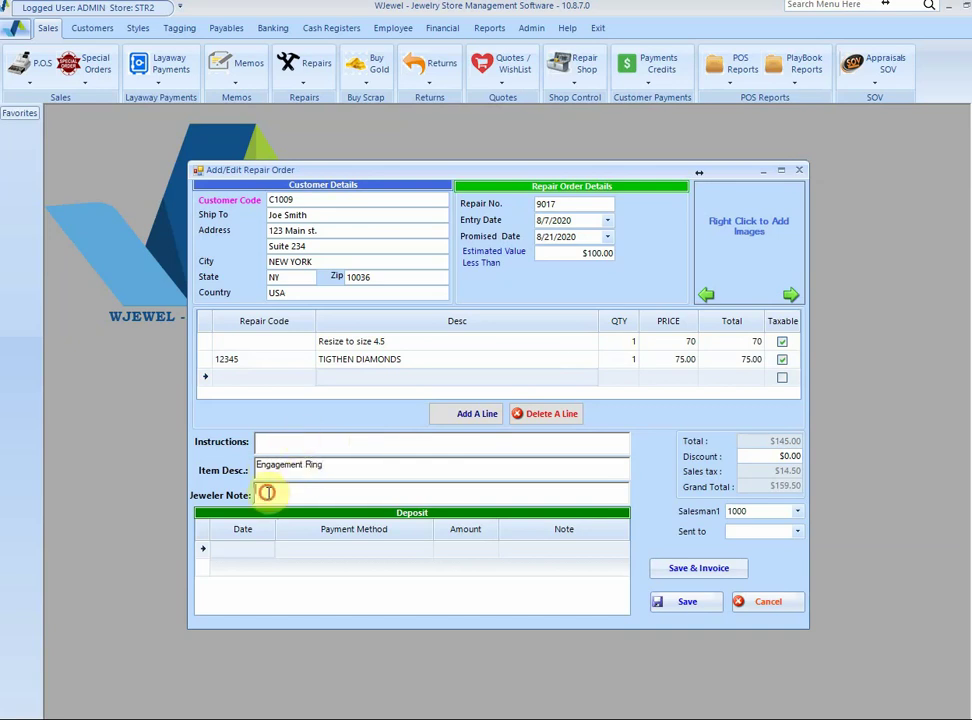
{"action": "right_click", "coordinate": [752, 244]}
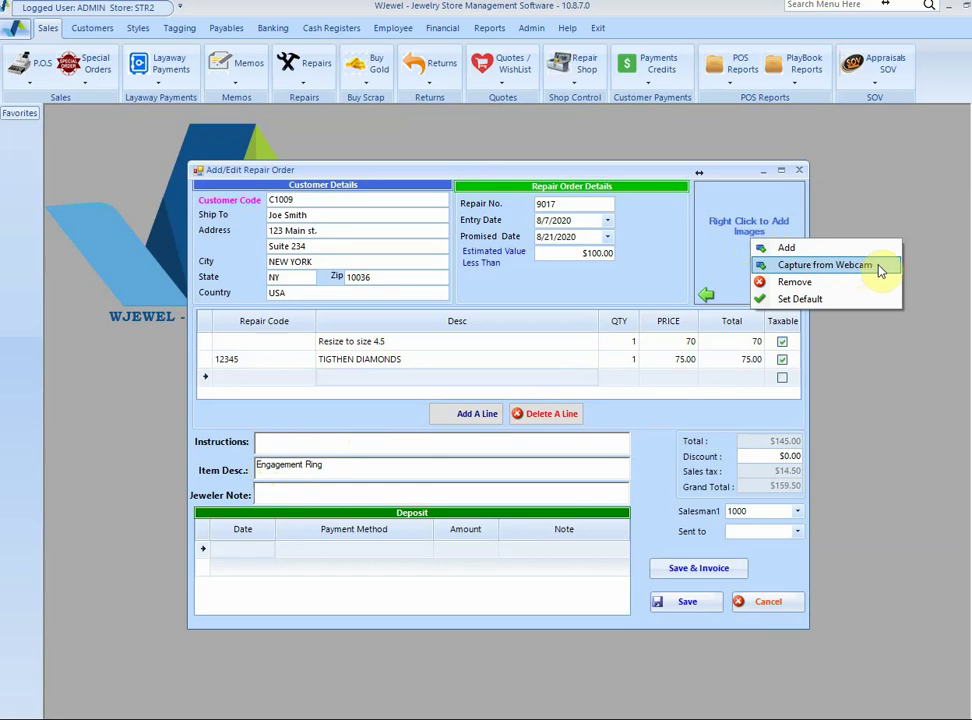
{"action": "left_click", "coordinate": [840, 248]}
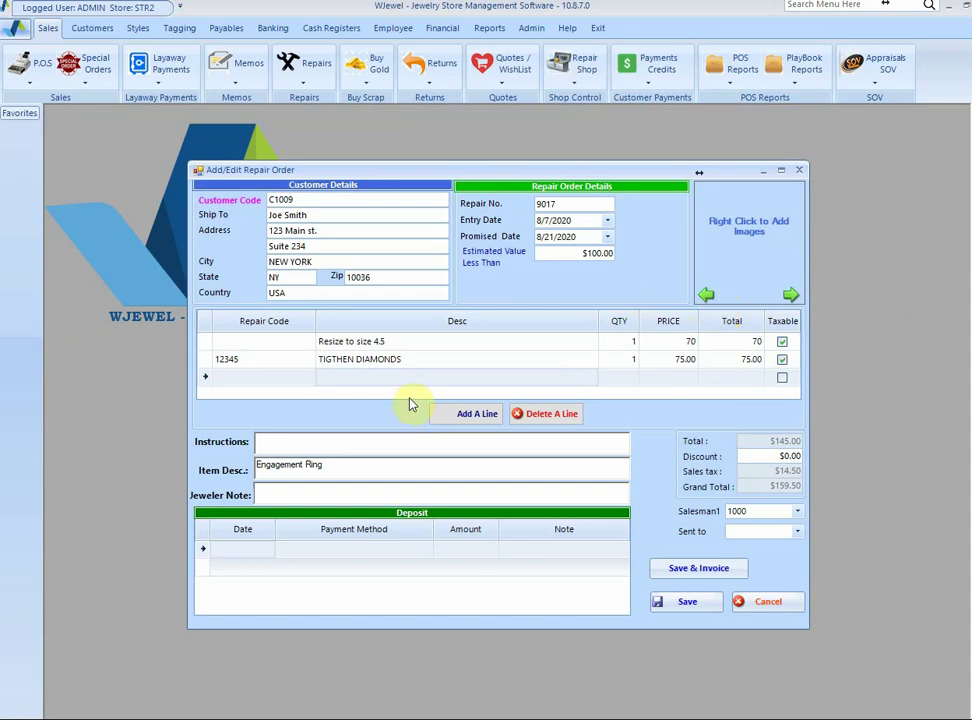
Record a cash deposit of 10.00 on the repair order
{"action": "left_click", "coordinate": [387, 553]}
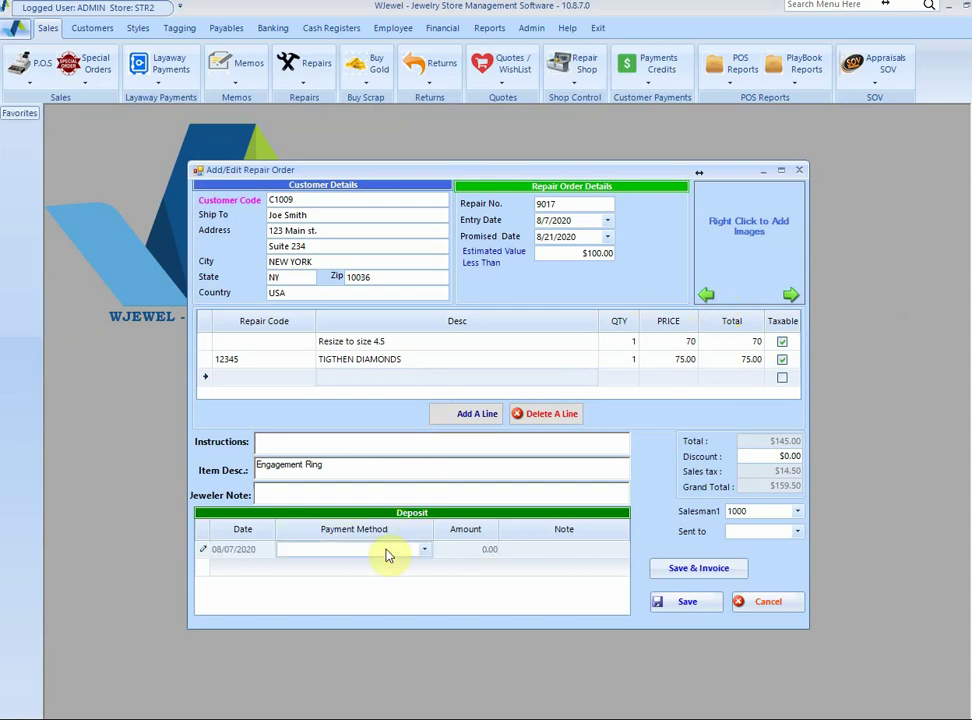
{"action": "left_click", "coordinate": [385, 552]}
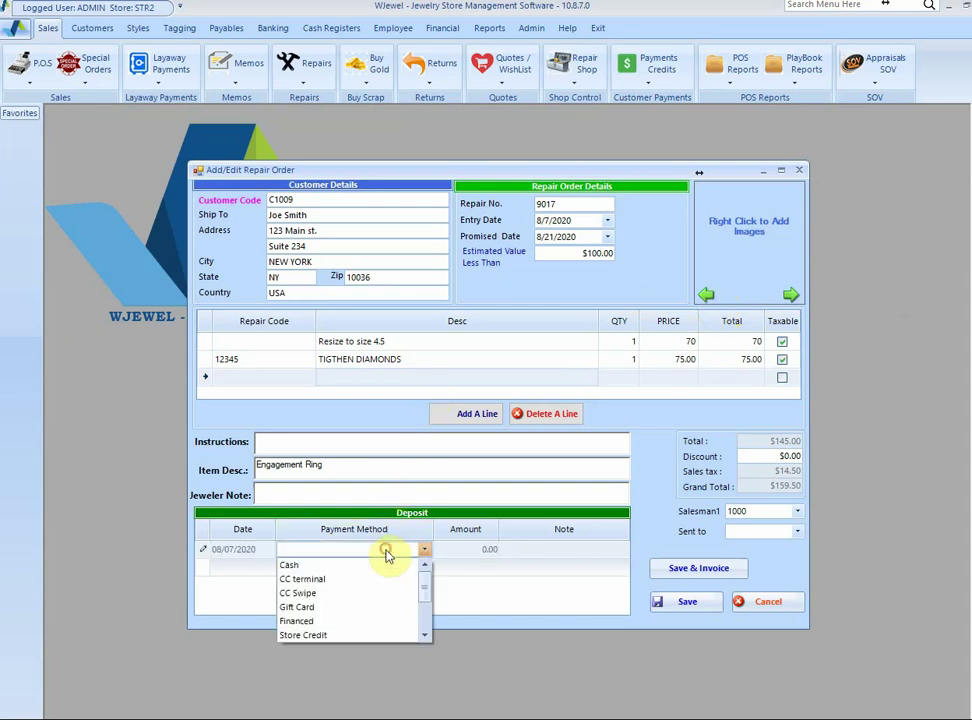
{"action": "left_click", "coordinate": [313, 567]}
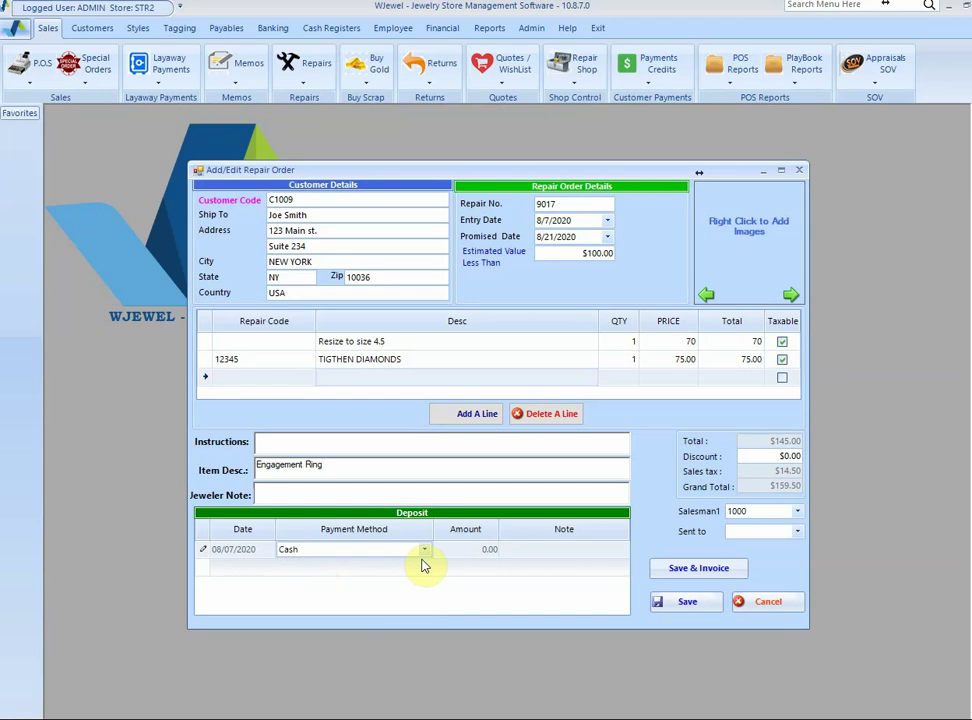
{"action": "left_click", "coordinate": [488, 549]}
{"action": "type", "text": "10"}
{"action": "key", "text": "Tab"}
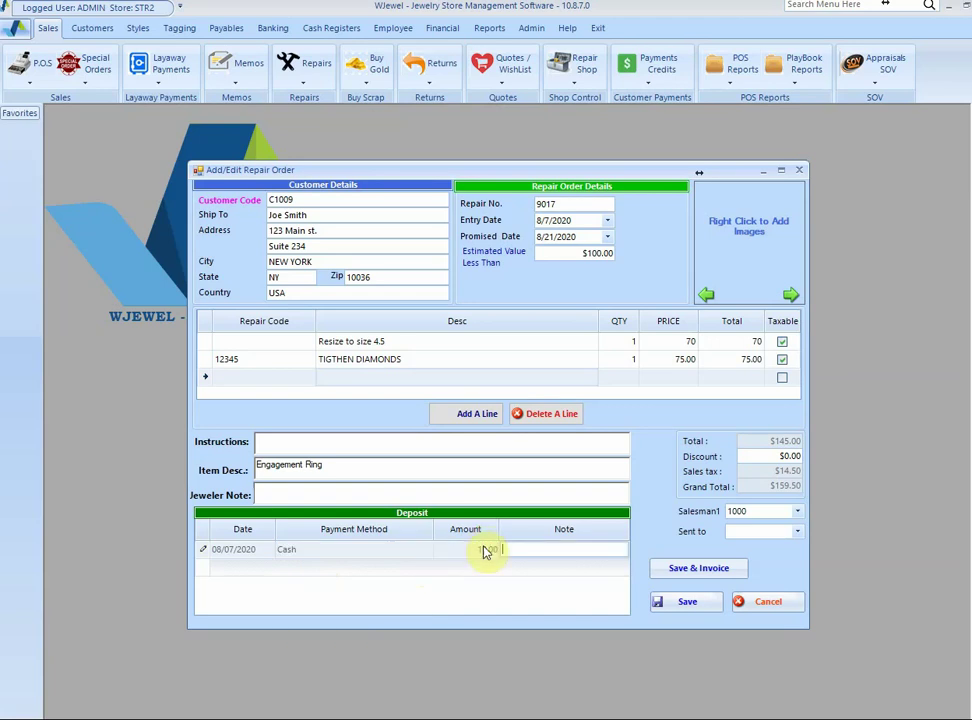
{"action": "left_click", "coordinate": [755, 521]}
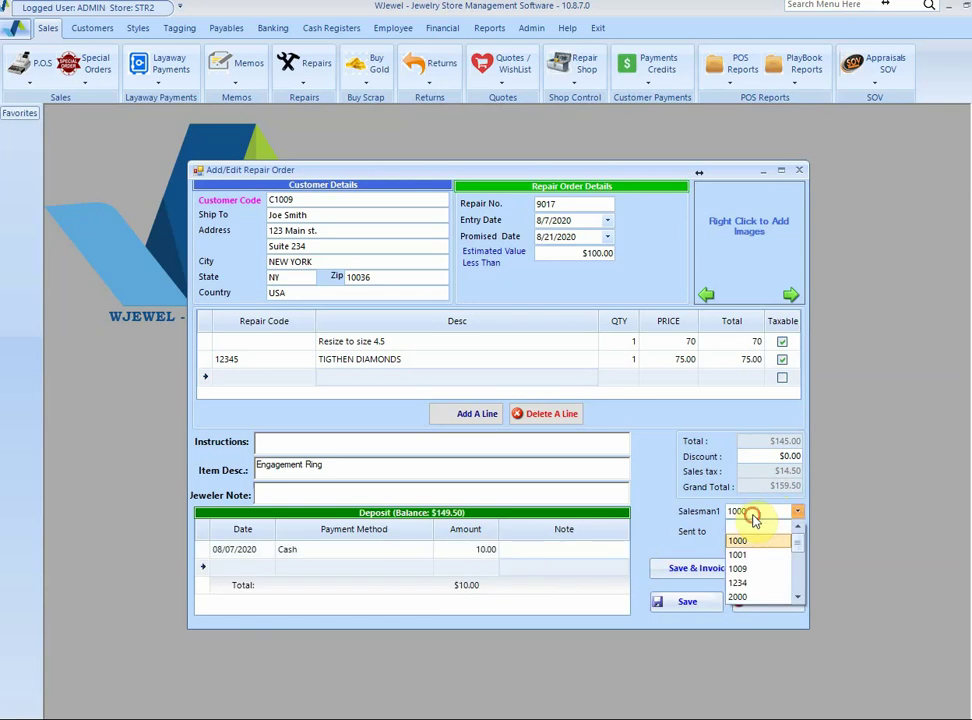
{"action": "left_click", "coordinate": [755, 521]}
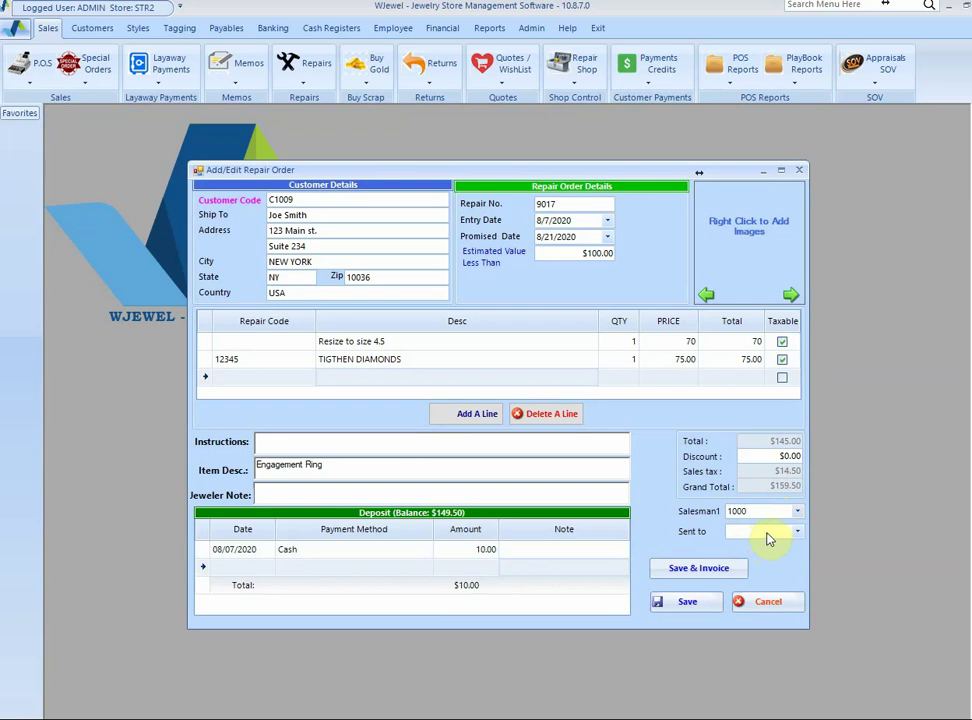
{"action": "left_click", "coordinate": [770, 537]}
{"action": "left_click", "coordinate": [770, 537]}
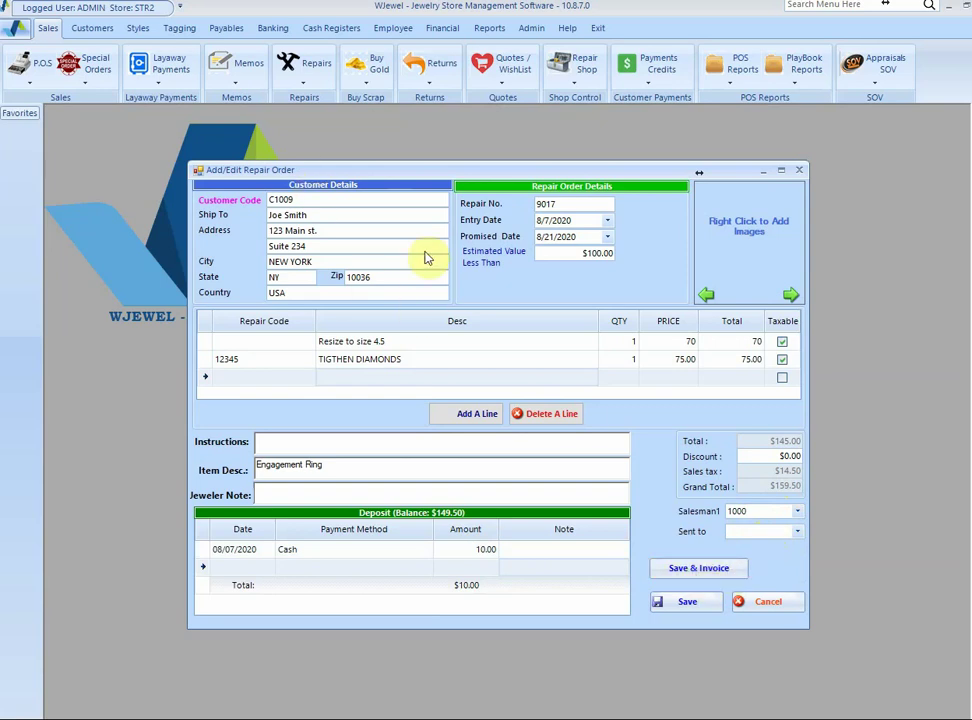
Save the repair order and preview its claim printout with the envelope included, closing the print dialog without printing
{"action": "left_click", "coordinate": [683, 602]}
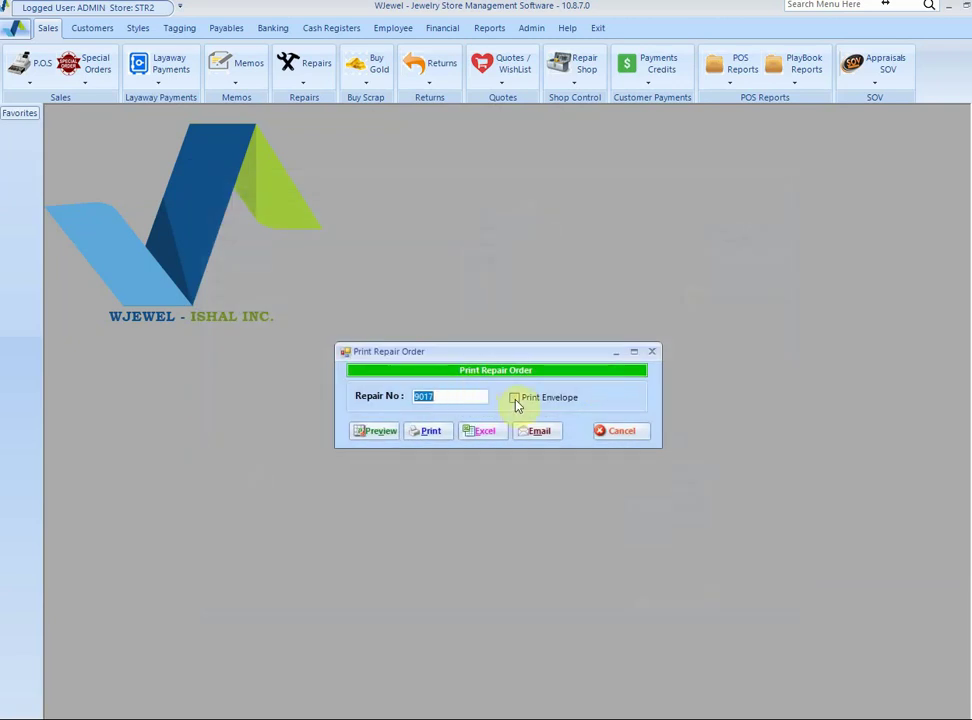
{"action": "left_click", "coordinate": [515, 400]}
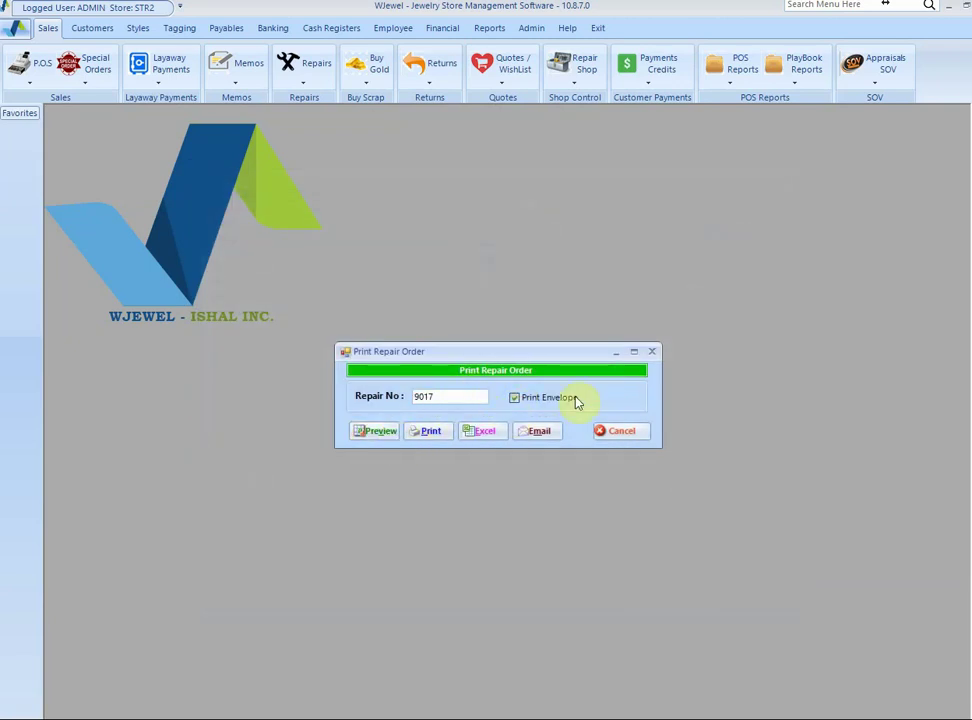
{"action": "left_click", "coordinate": [374, 432]}
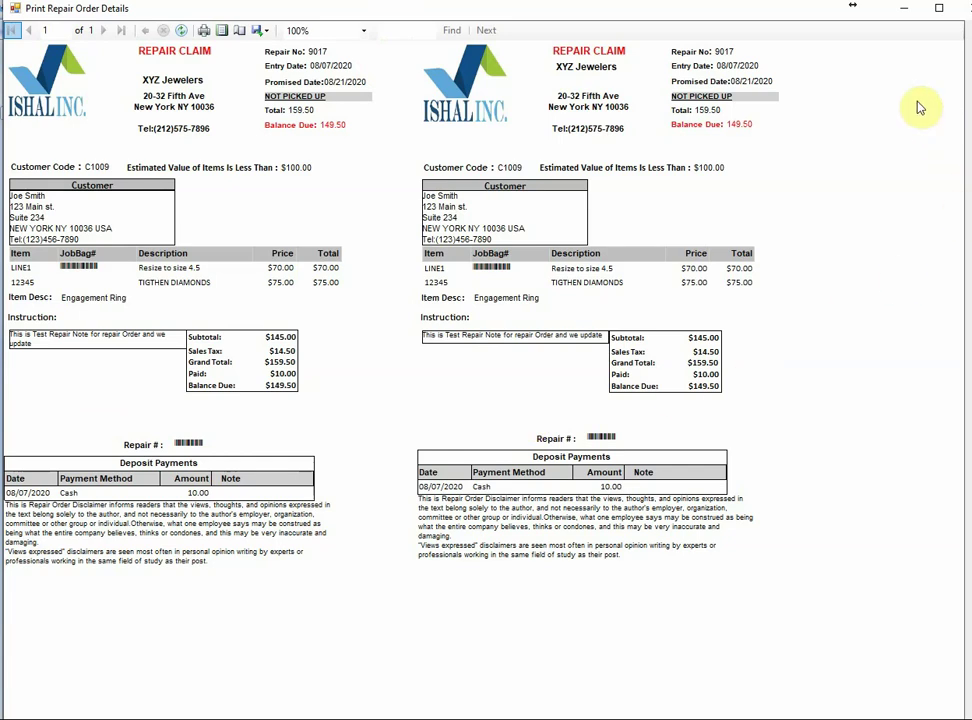
{"action": "left_click", "coordinate": [966, 8]}
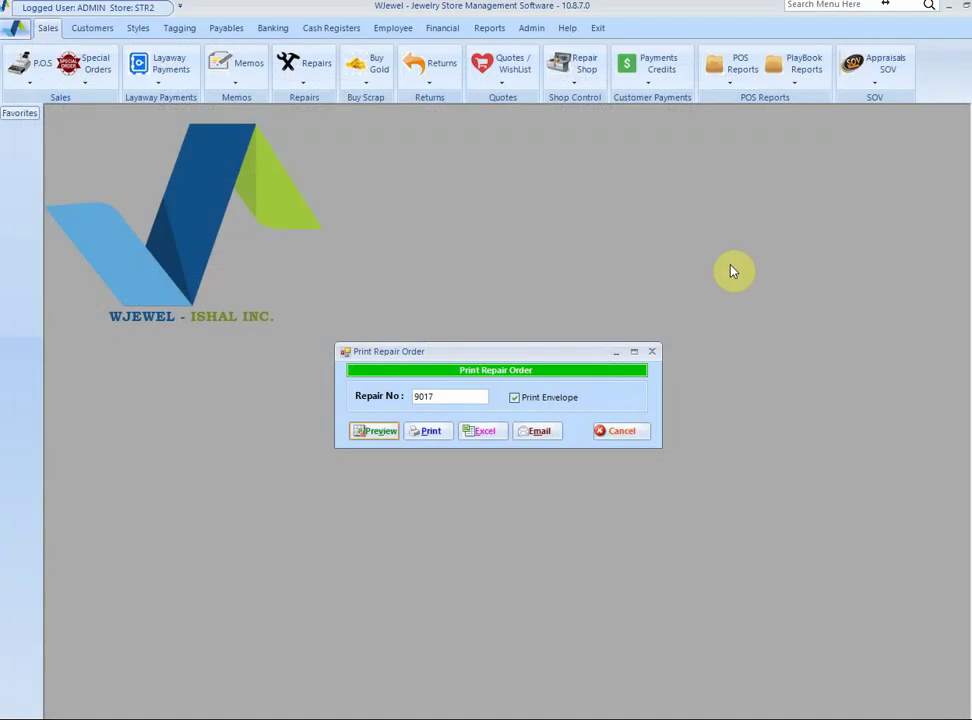
{"action": "key", "text": "Return"}
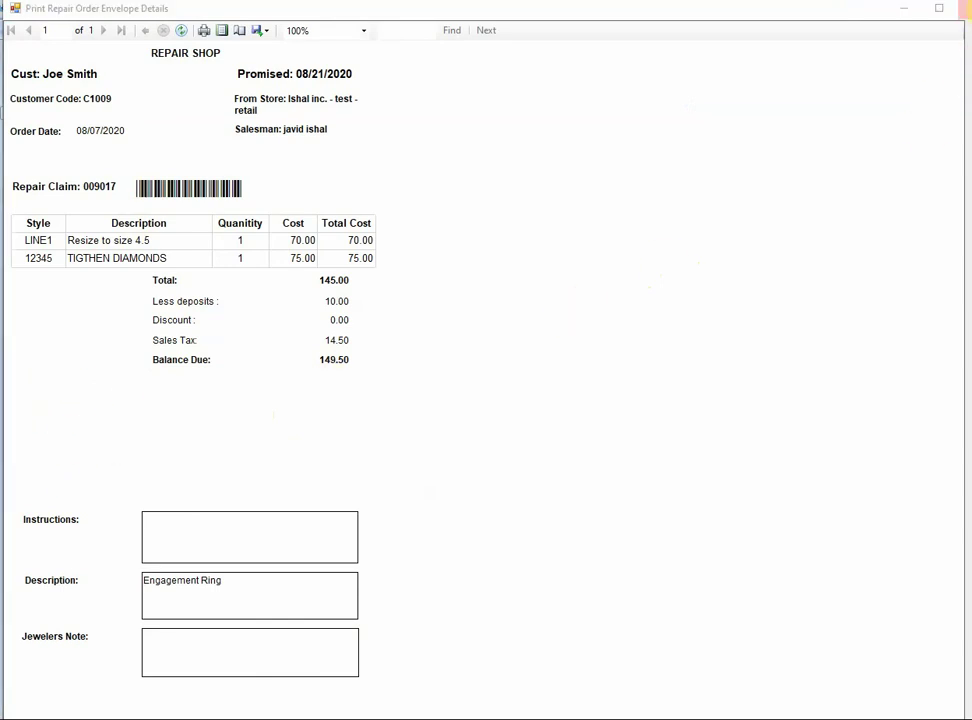
{"action": "left_click", "coordinate": [967, 9]}
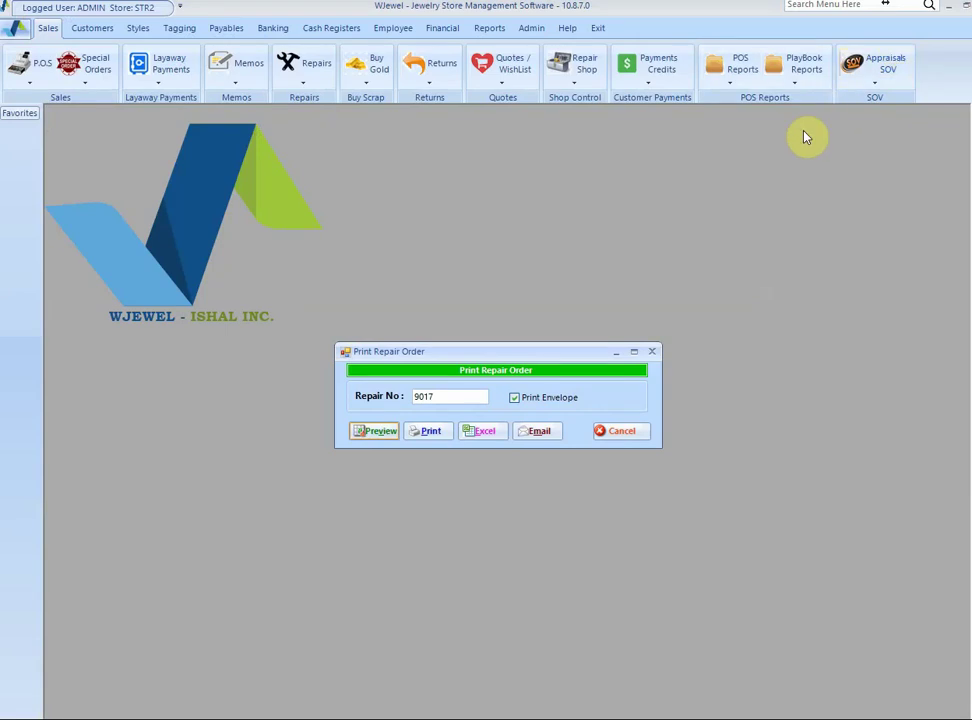
{"action": "left_click", "coordinate": [630, 438]}
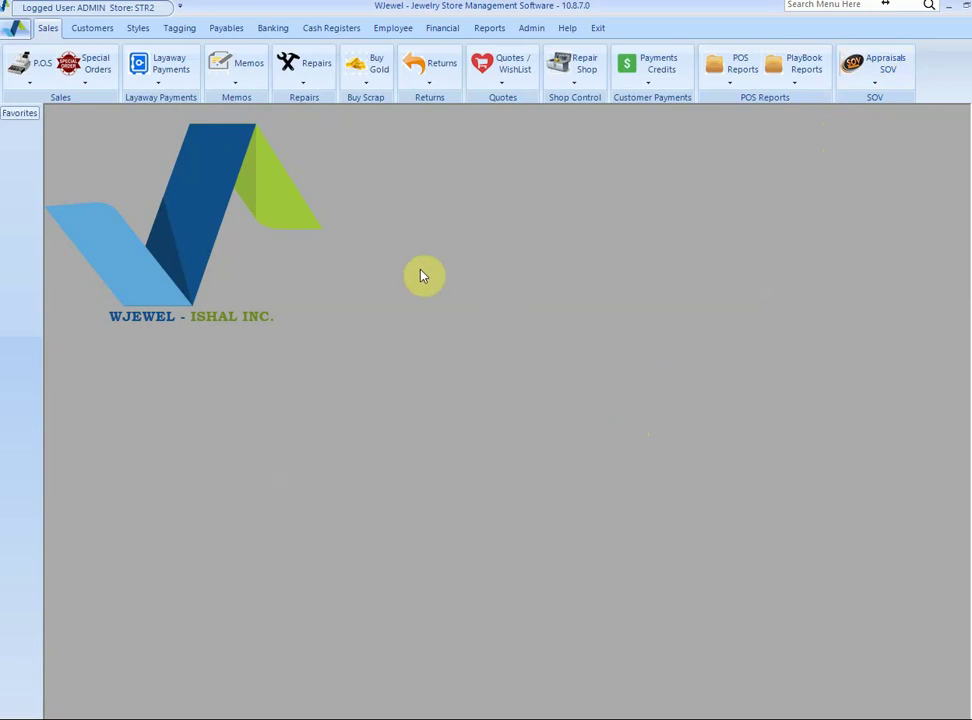
Load the repair order's job bag by its number for recording the labor and parts used
{"action": "left_click", "coordinate": [311, 78]}
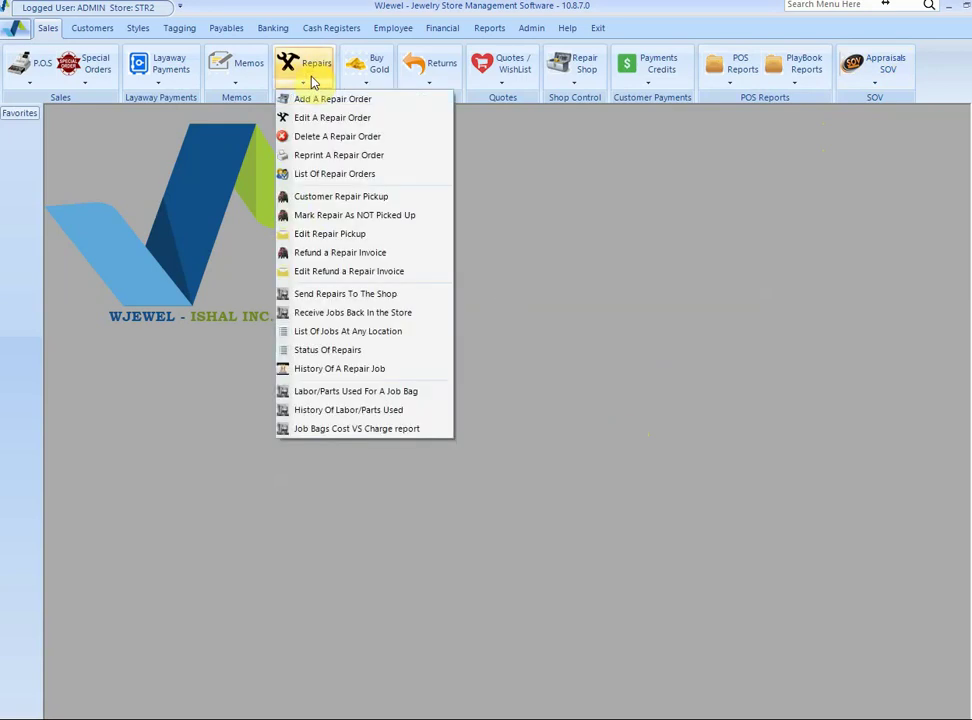
{"action": "left_click", "coordinate": [406, 392]}
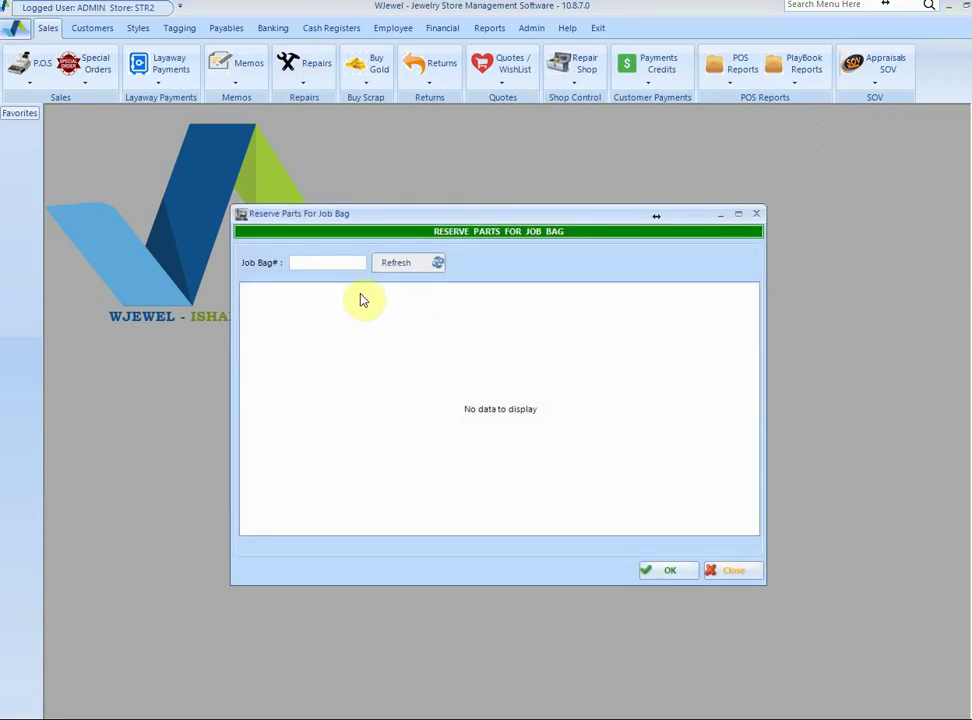
{"action": "type", "text": "9017"}
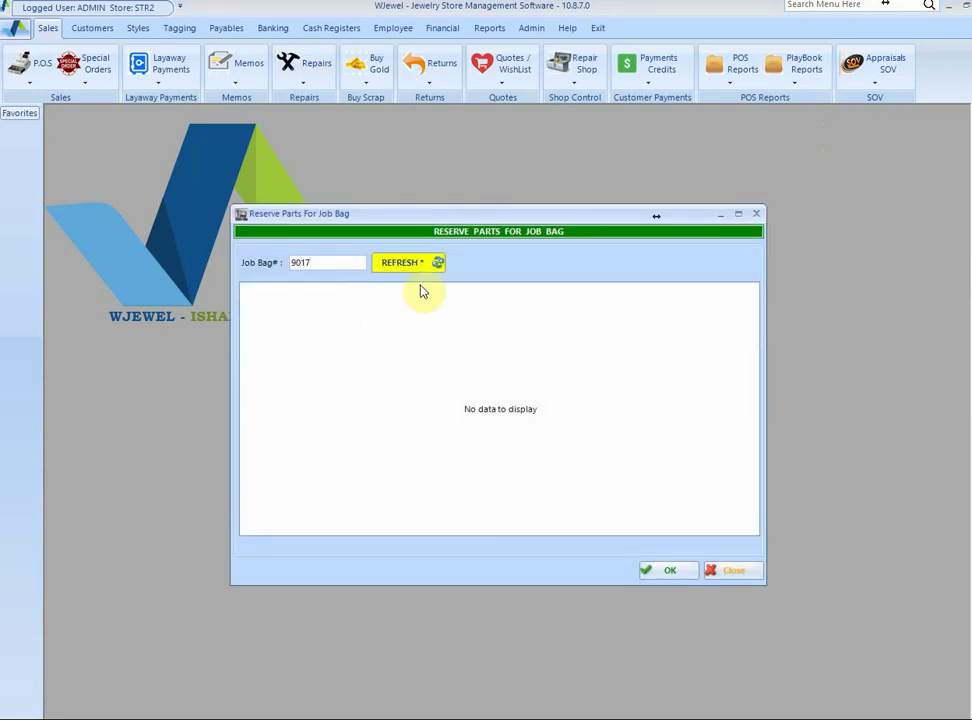
{"action": "left_click", "coordinate": [412, 264]}
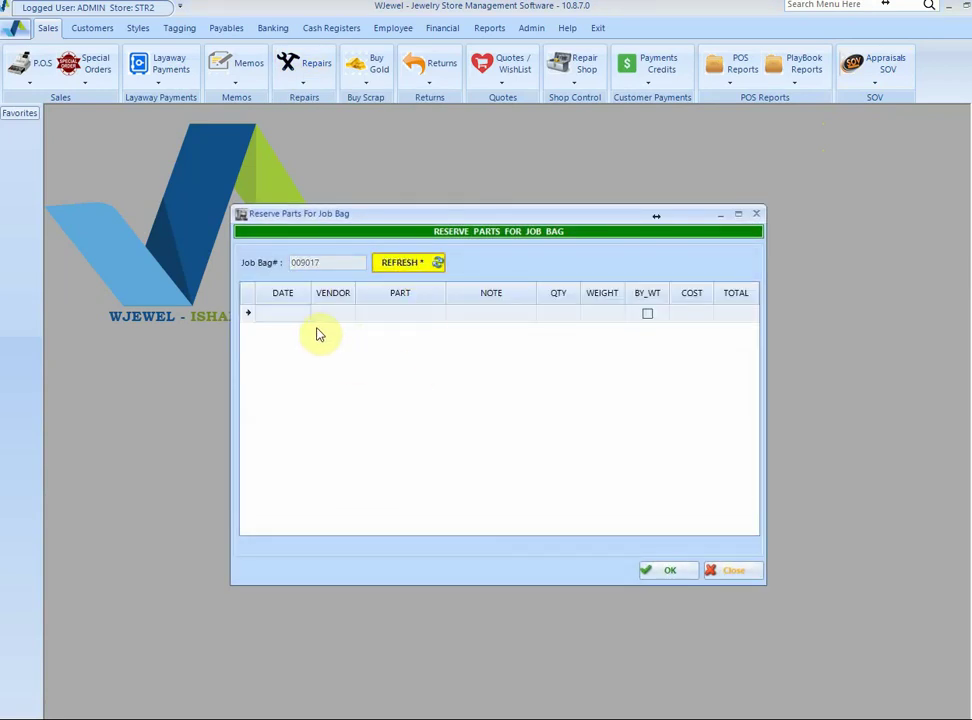
Add a labor line for vendor V1 with the note "Polish", quantity 1 and cost 10
{"action": "left_click", "coordinate": [336, 322]}
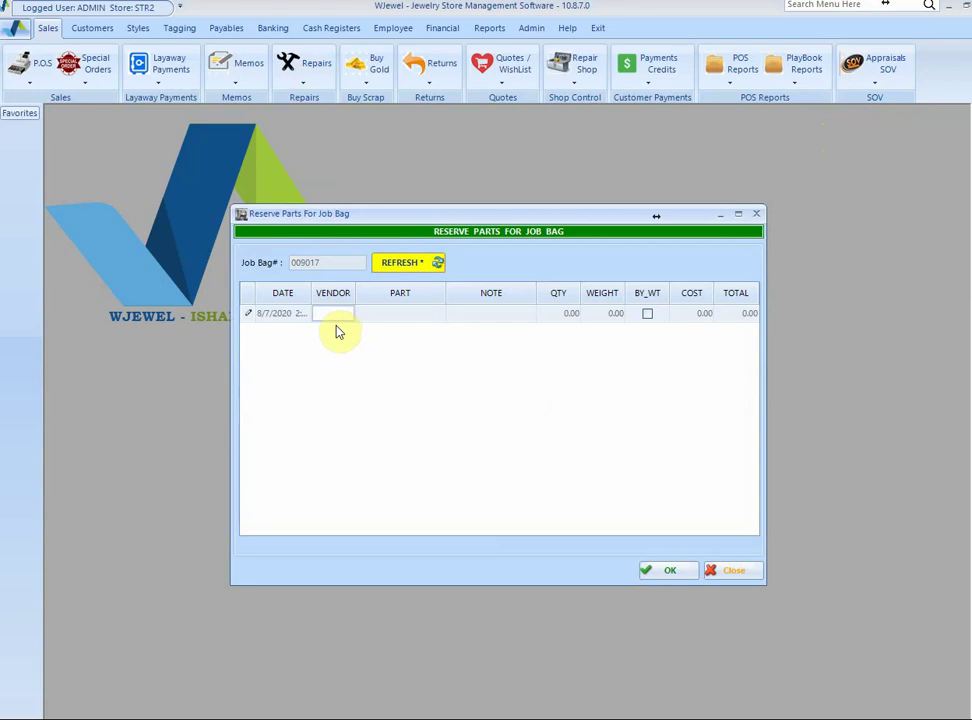
{"action": "type", "text": "V1"}
{"action": "key", "text": "Tab"}
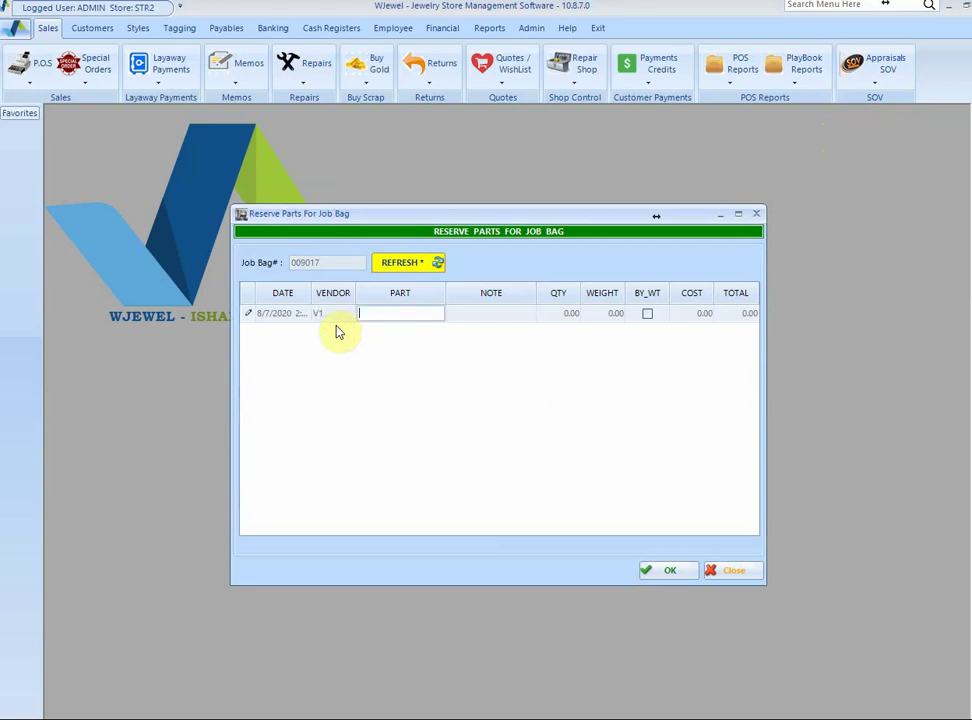
{"action": "left_click", "coordinate": [483, 324]}
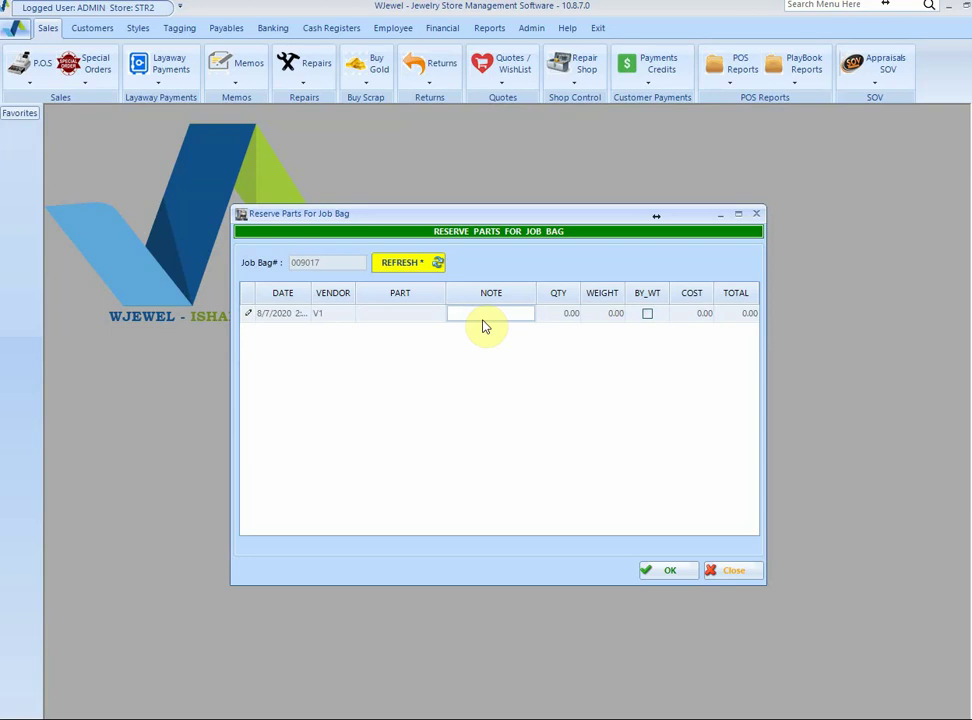
{"action": "type", "text": "Polish"}
{"action": "key", "text": "Tab"}
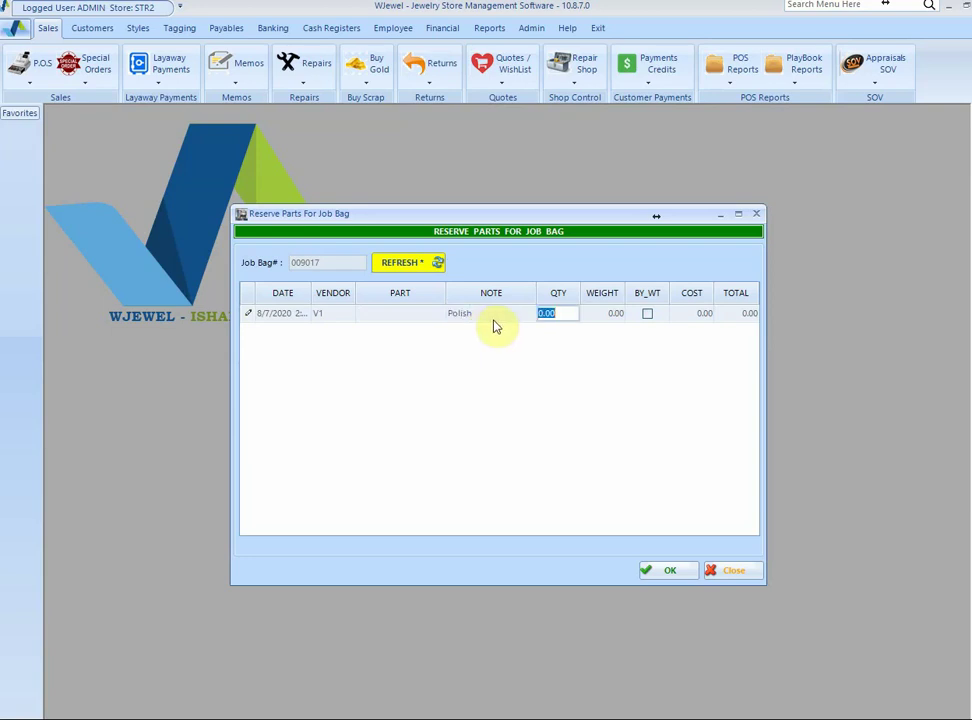
{"action": "type", "text": "1"}
{"action": "key", "text": "Tab"}
{"action": "left_click", "coordinate": [688, 314]}
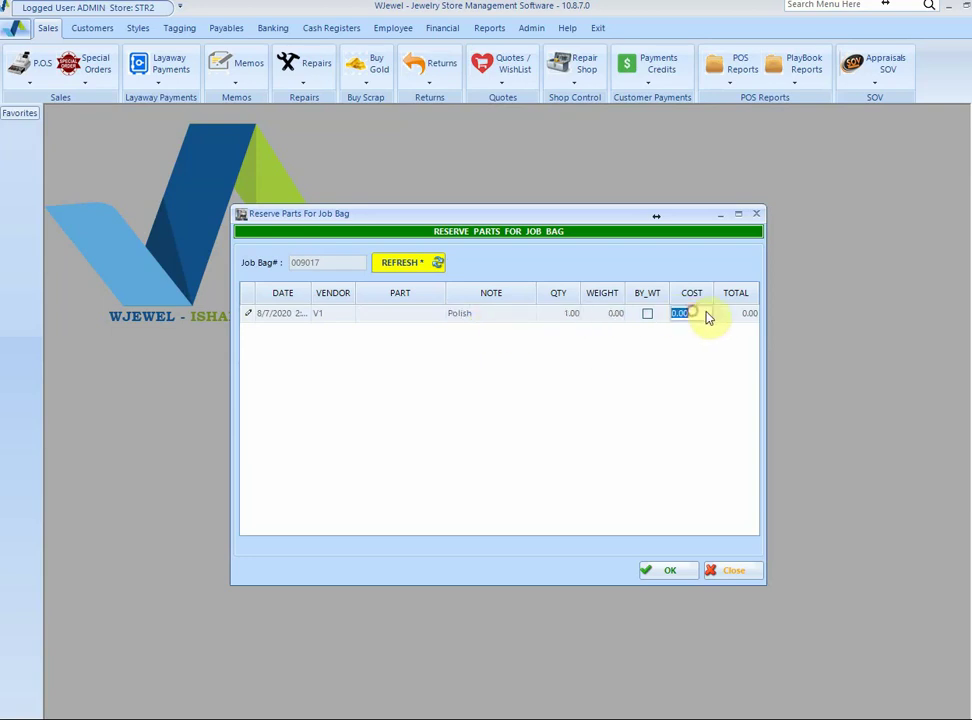
{"action": "type", "text": "10"}
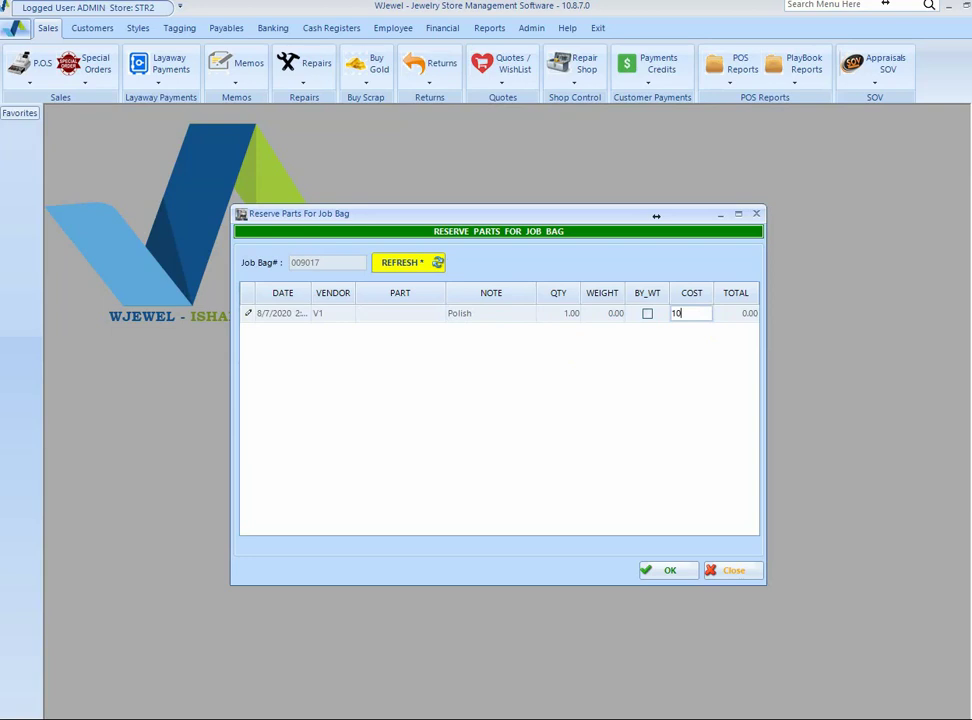
{"action": "key", "text": "Tab"}
{"action": "key", "text": "Tab"}
{"action": "key", "text": "Tab"}
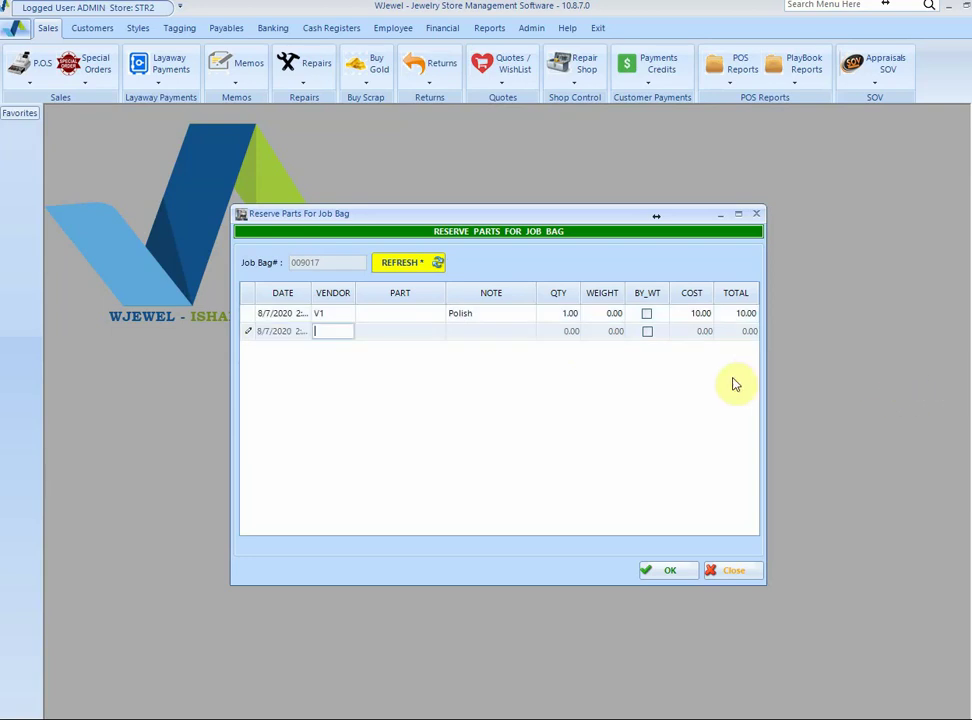
Add a line for part P101 with a weight of 1.23, costed by weight
{"action": "type", "text": "P"}
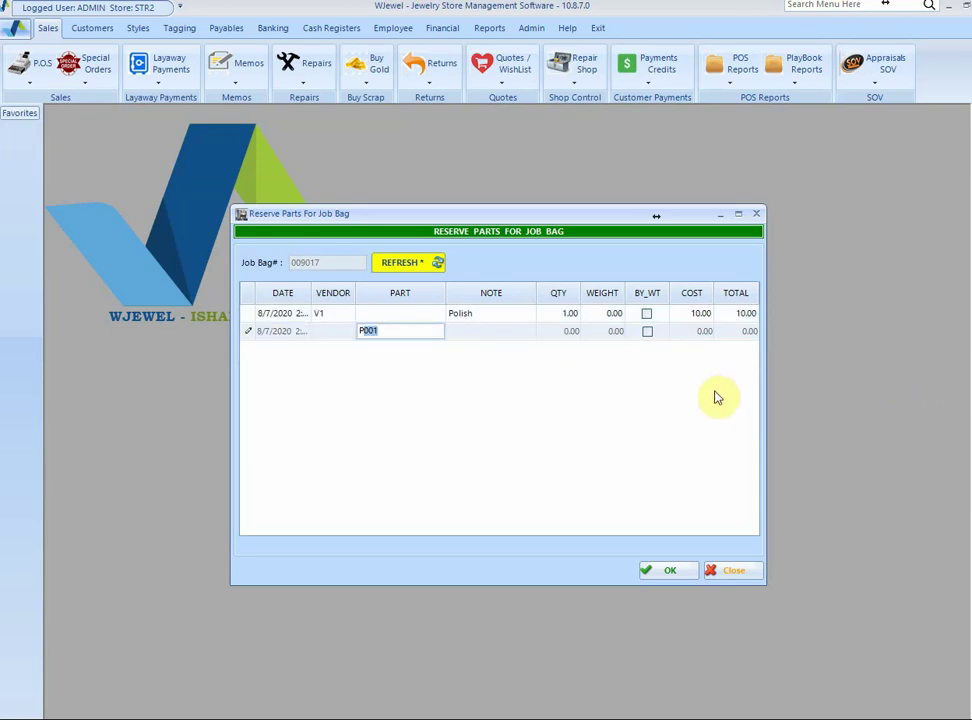
{"action": "type", "text": "101"}
{"action": "key", "text": "Tab"}
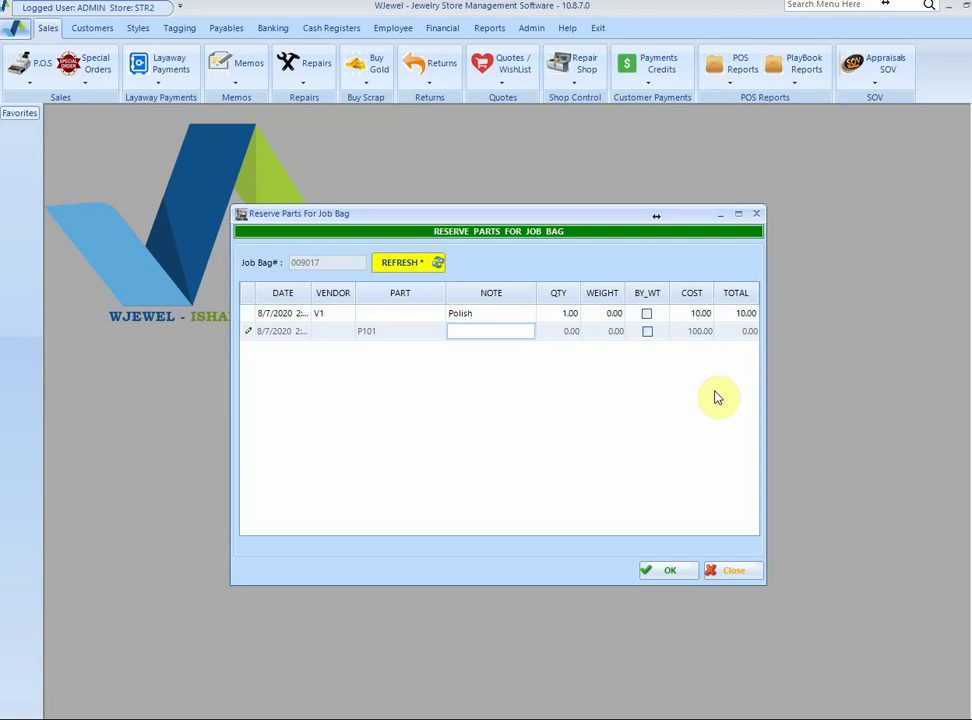
{"action": "key", "text": "Tab"}
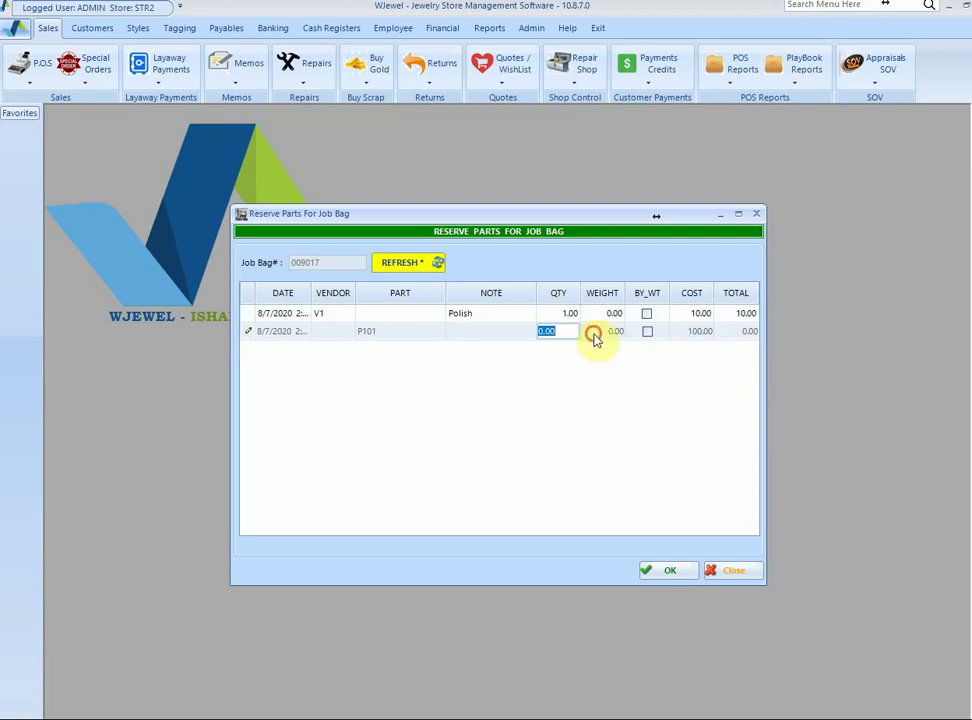
{"action": "left_click", "coordinate": [594, 335]}
{"action": "type", "text": "1.23"}
{"action": "left_click", "coordinate": [646, 331]}
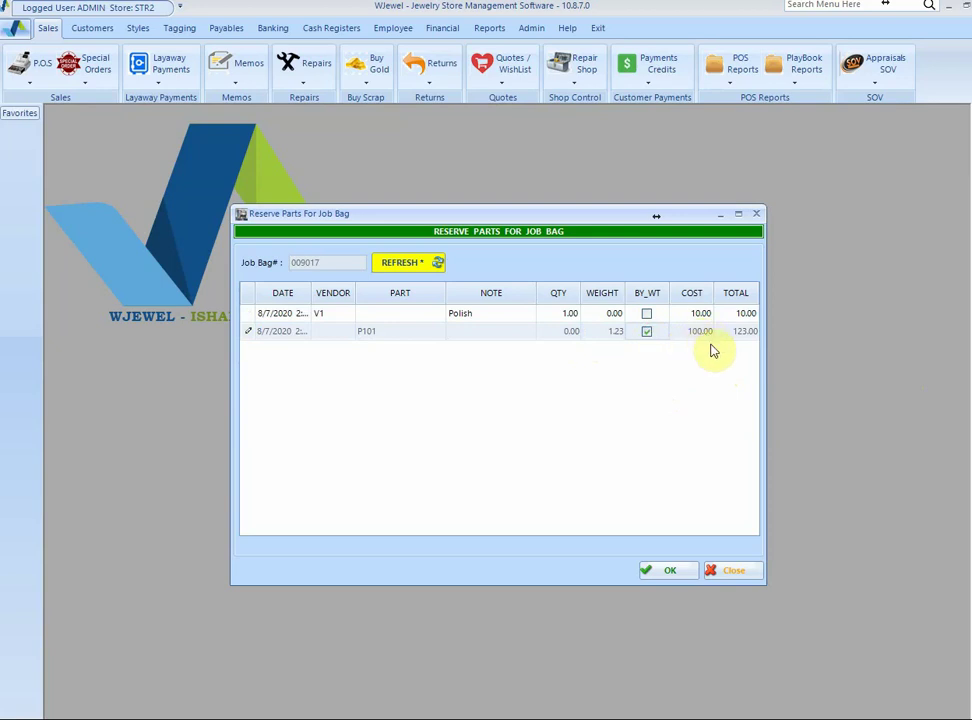
{"action": "key", "text": "Tab"}
{"action": "key", "text": "Tab"}
{"action": "key", "text": "Tab"}
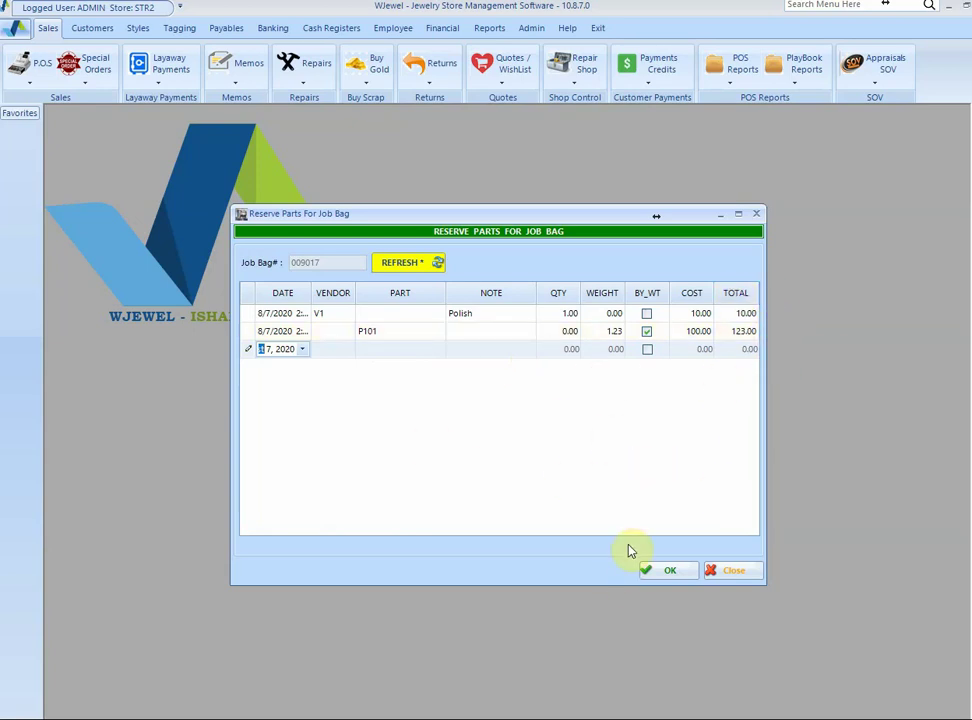
Save the labor and parts lines of the job bag and close the Reserve Parts window
{"action": "left_click", "coordinate": [391, 334]}
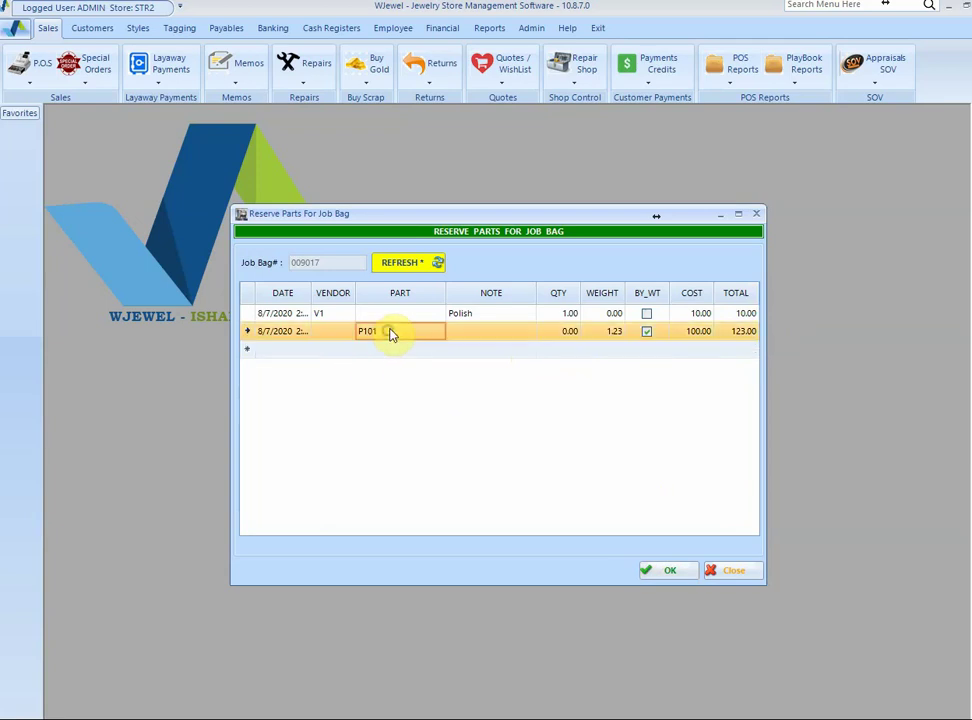
{"action": "left_click", "coordinate": [340, 316]}
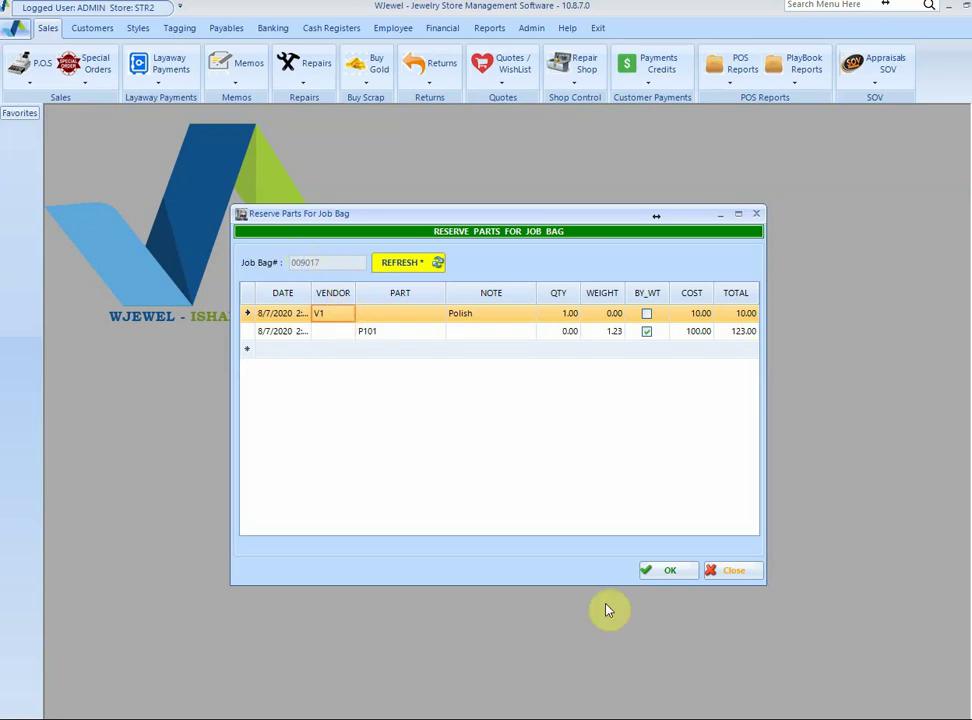
{"action": "left_click", "coordinate": [664, 571]}
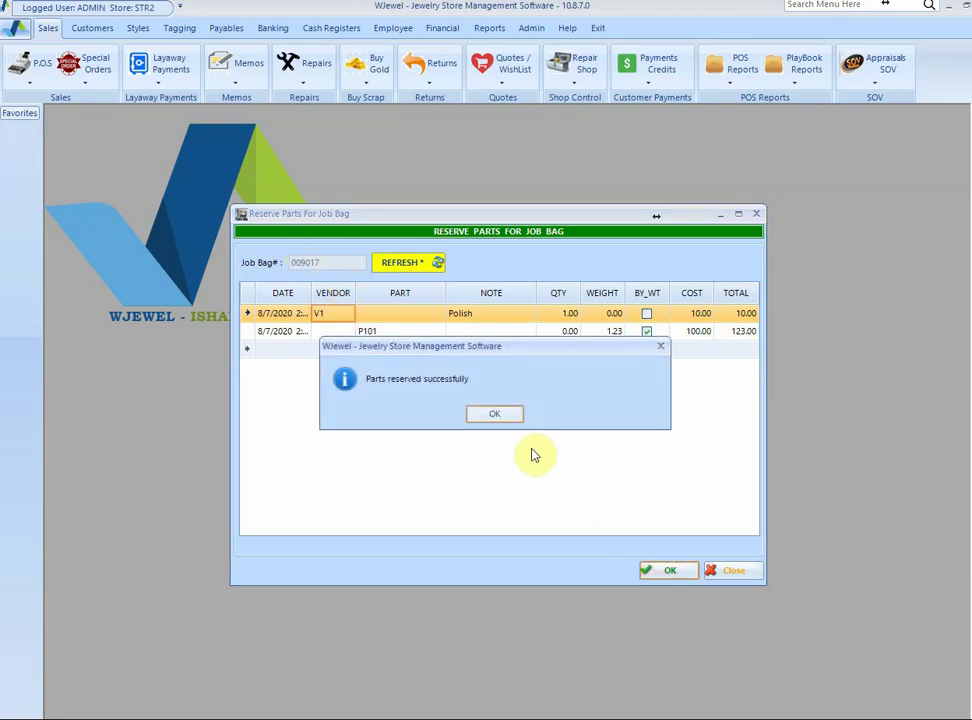
{"action": "left_click", "coordinate": [499, 415]}
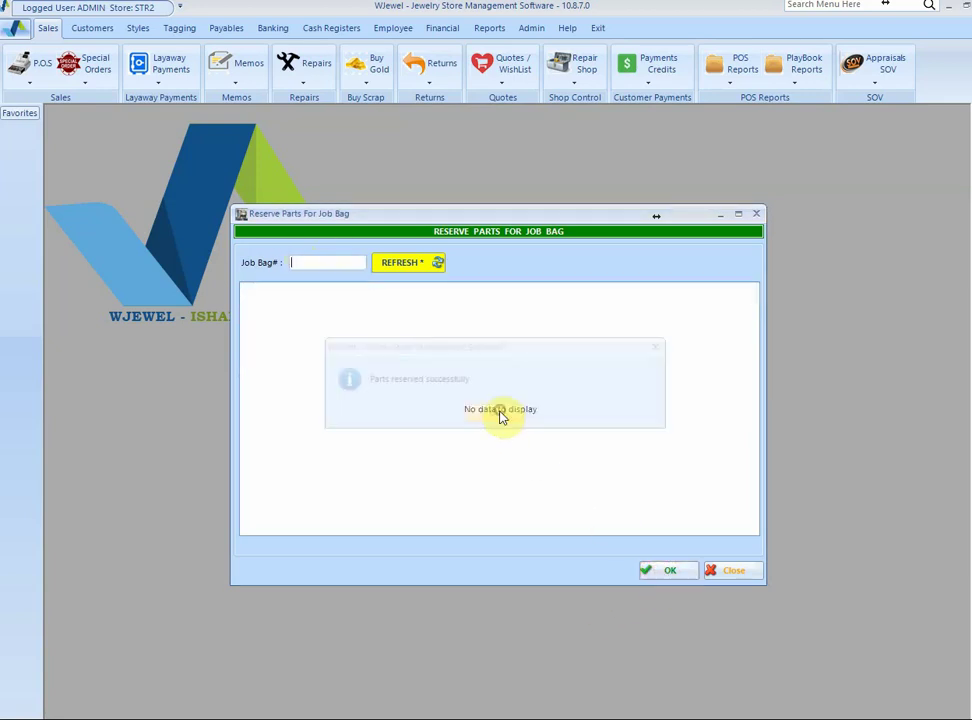
{"action": "left_click", "coordinate": [757, 214]}
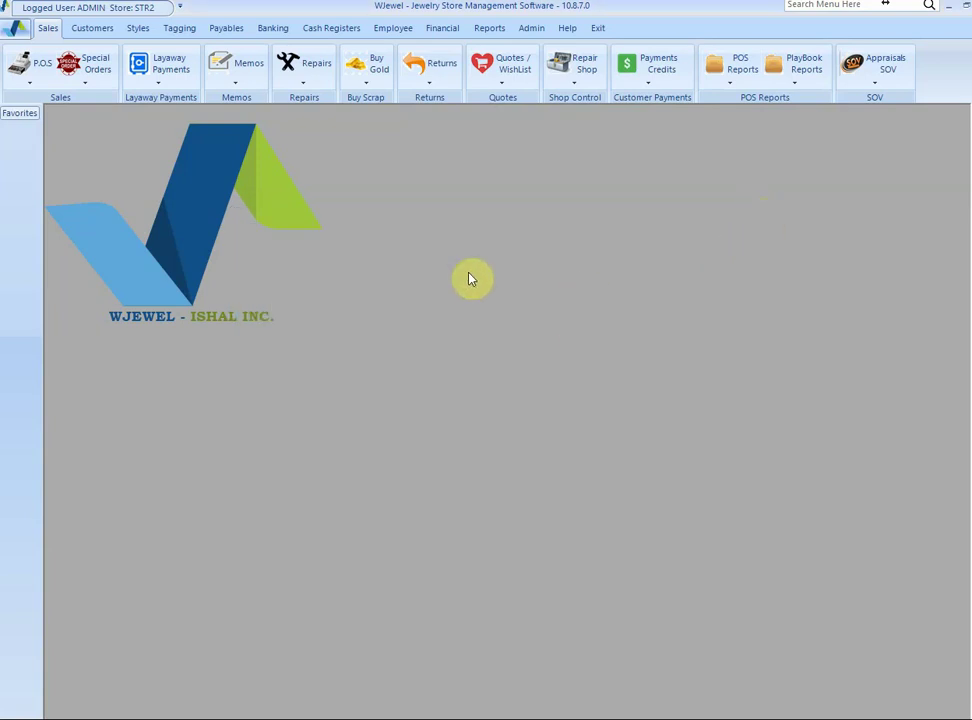
Open a customer repair pickup invoice for the same repair order by its repair number
{"action": "left_click", "coordinate": [316, 74]}
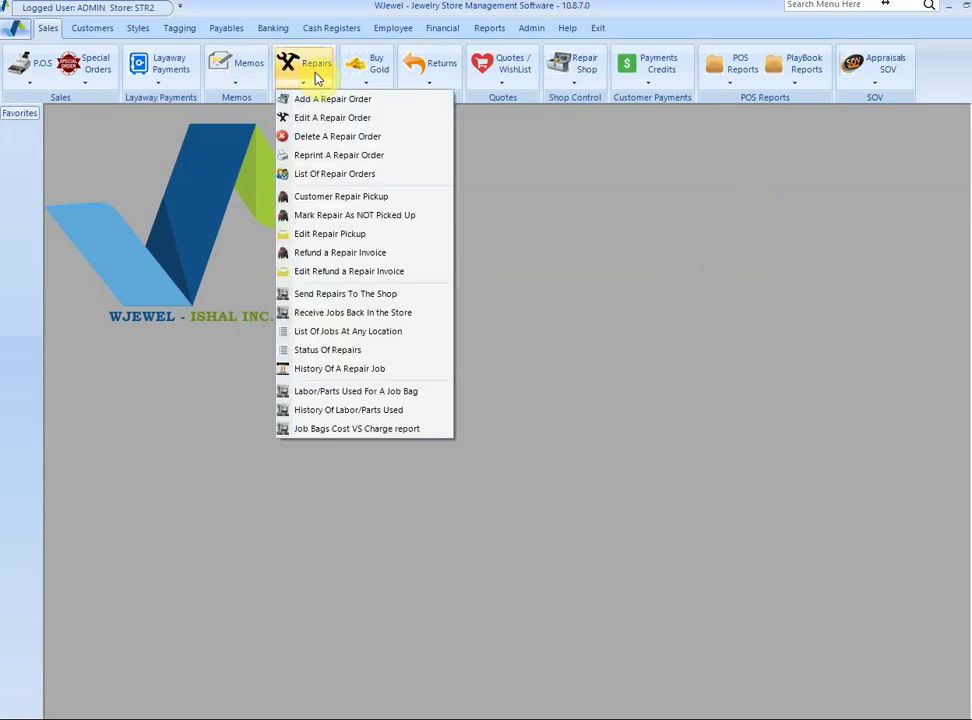
{"action": "left_click", "coordinate": [364, 200]}
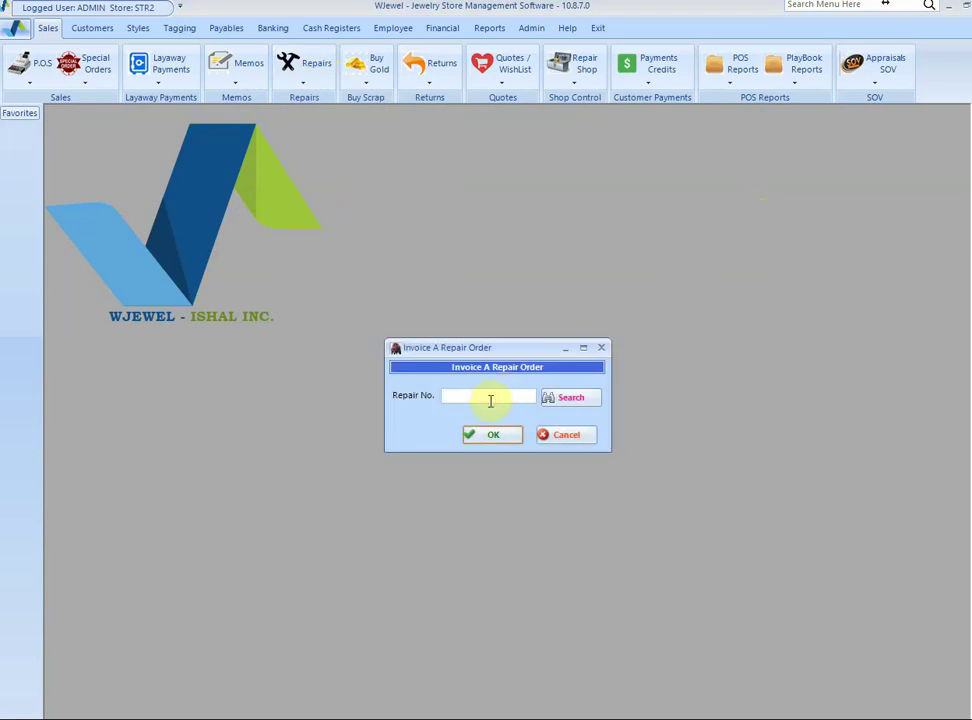
{"action": "left_click", "coordinate": [489, 400]}
{"action": "type", "text": "9017"}
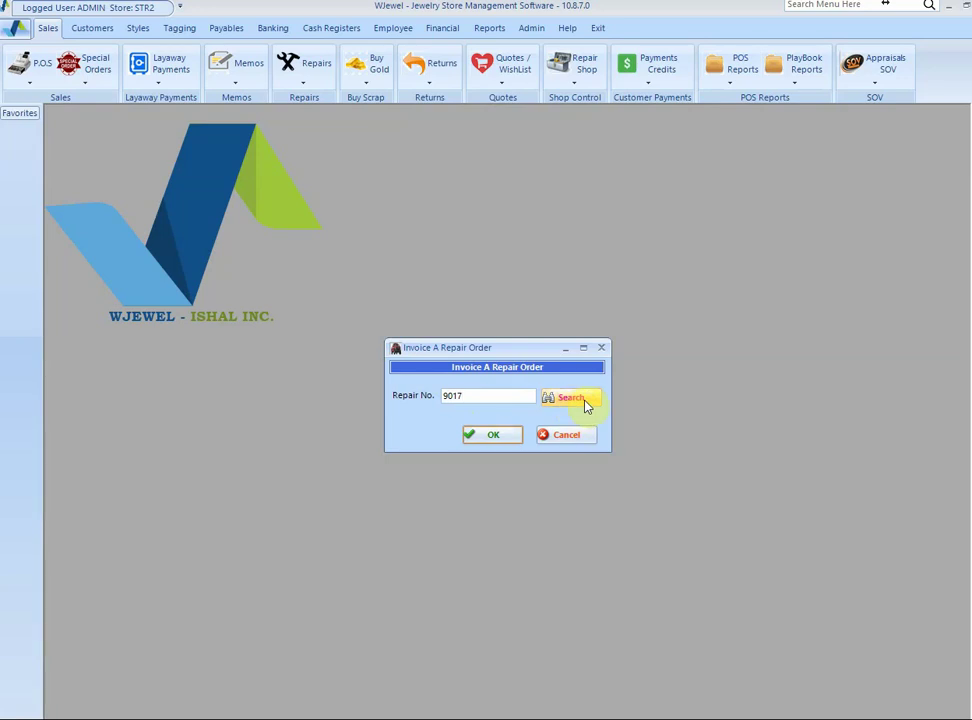
{"action": "left_click", "coordinate": [494, 434]}
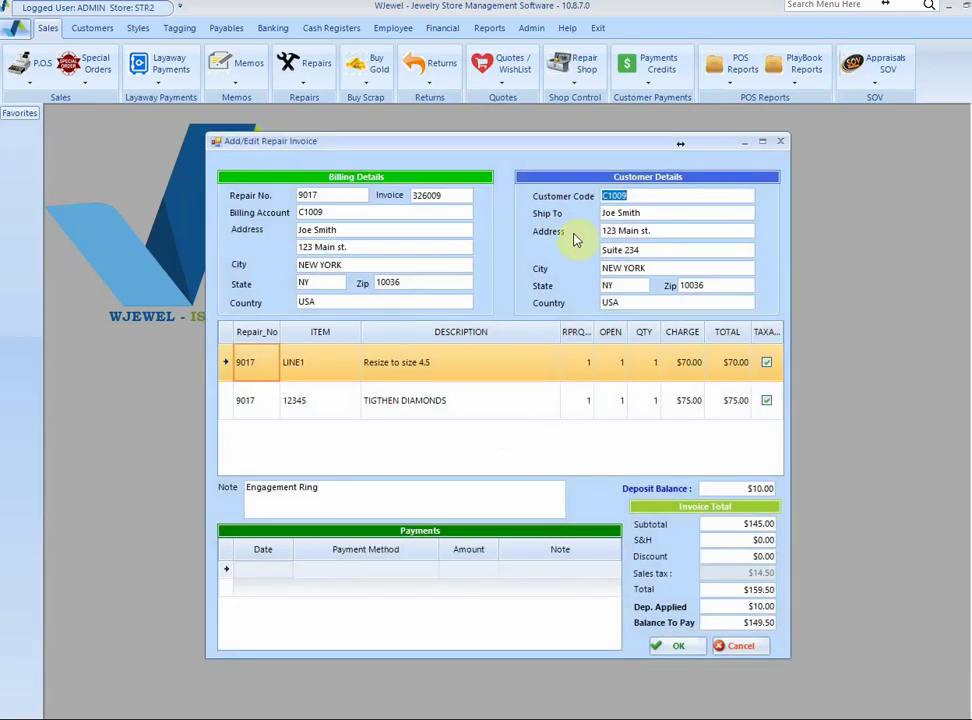
Record a cash payment of 149.50 for the balance on the repair invoice and save it
{"action": "left_click", "coordinate": [742, 605]}
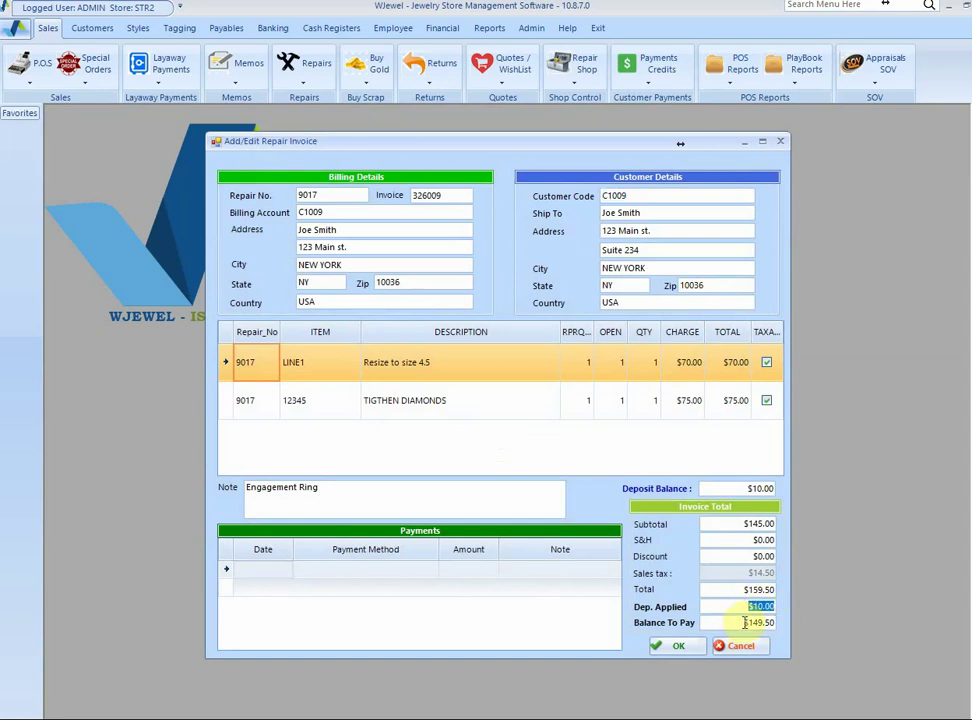
{"action": "left_click_drag", "start_coordinate": [741, 622], "coordinate": [787, 622]}
{"action": "left_click", "coordinate": [388, 569]}
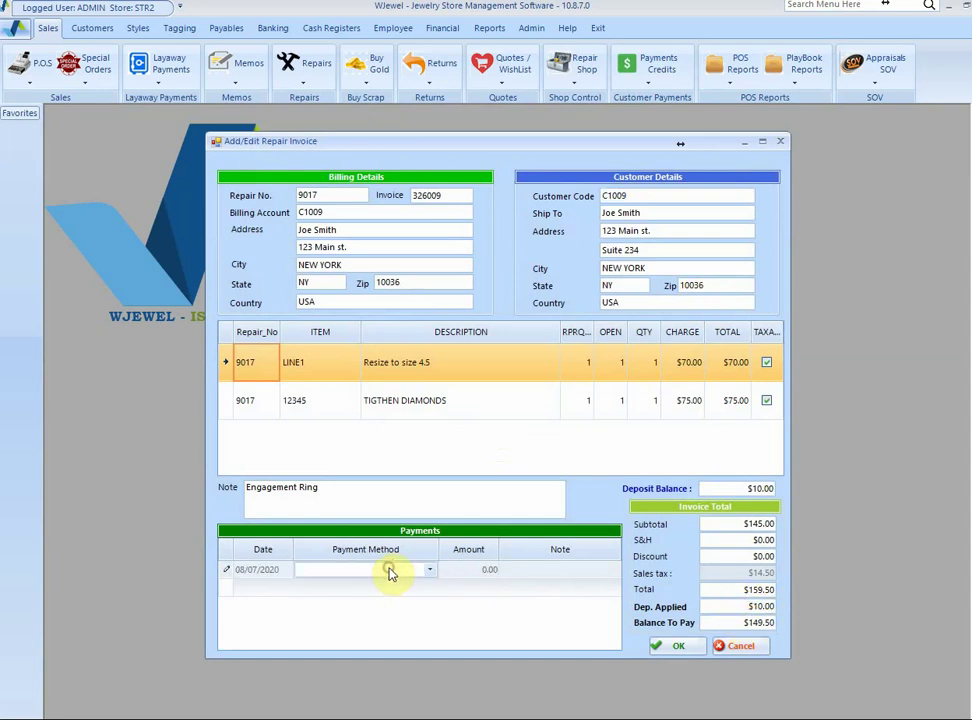
{"action": "left_click", "coordinate": [350, 585]}
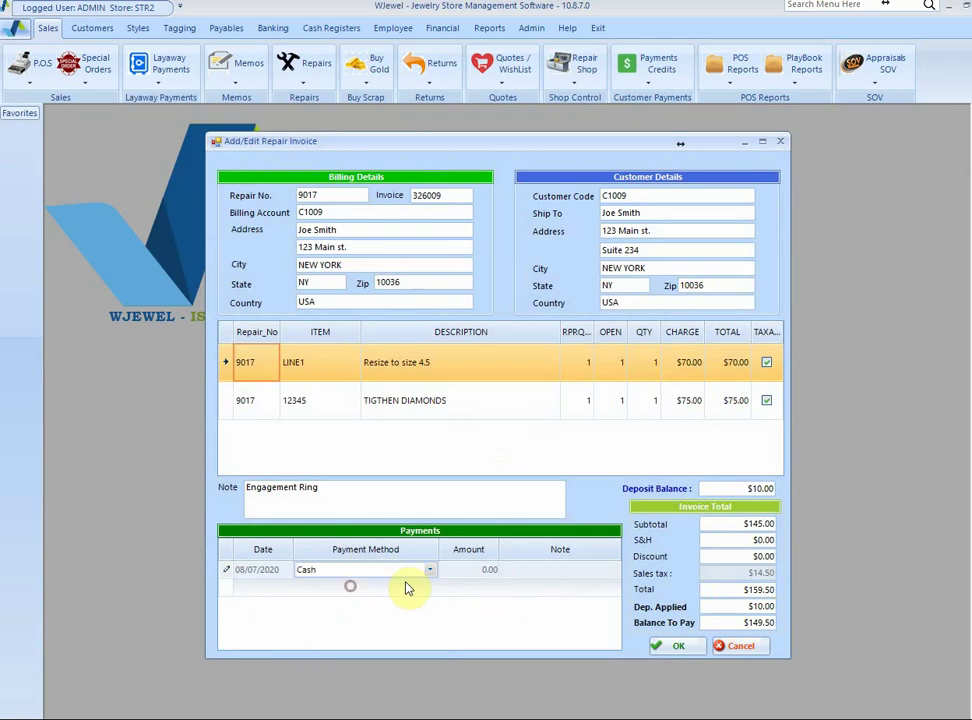
{"action": "left_click", "coordinate": [482, 572]}
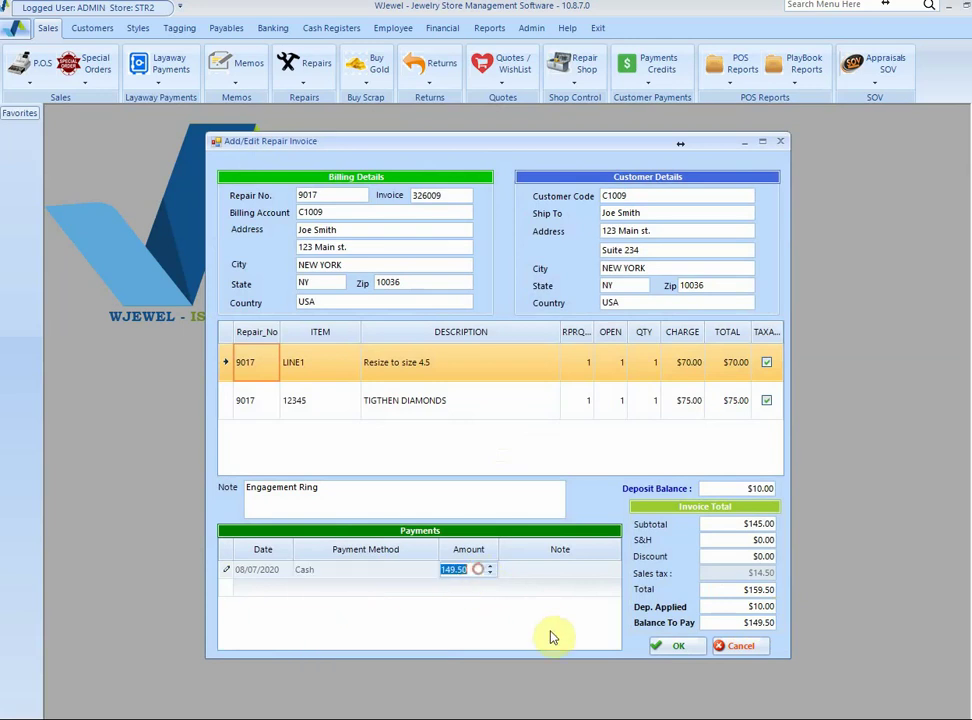
{"action": "left_click", "coordinate": [697, 650]}
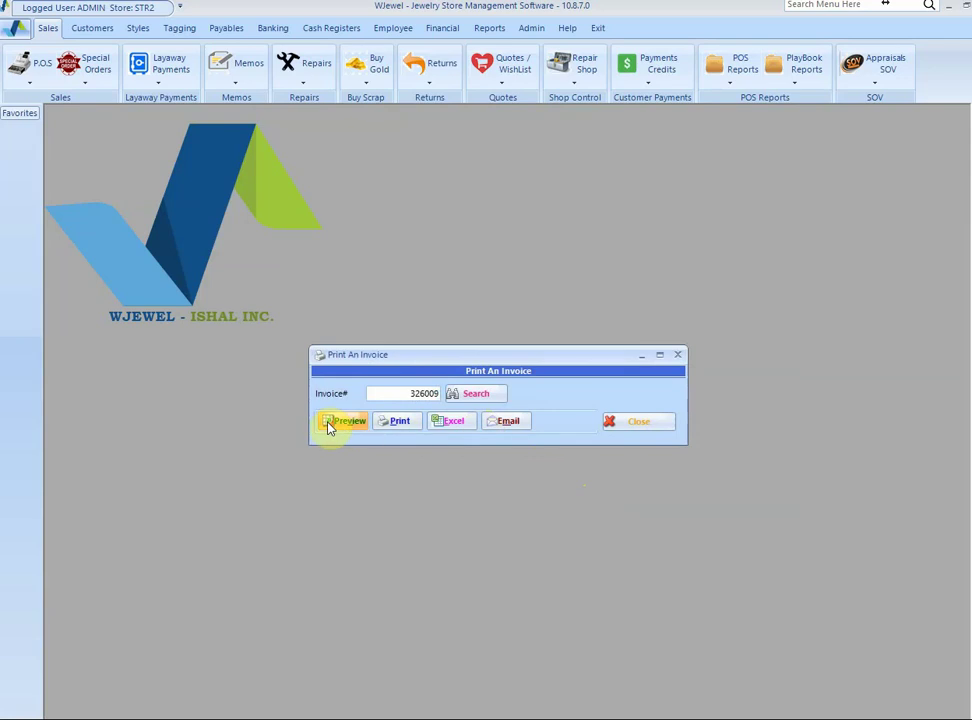
Preview the repair invoice, then close the preview and the invoice print dialog
{"action": "left_click", "coordinate": [330, 424]}
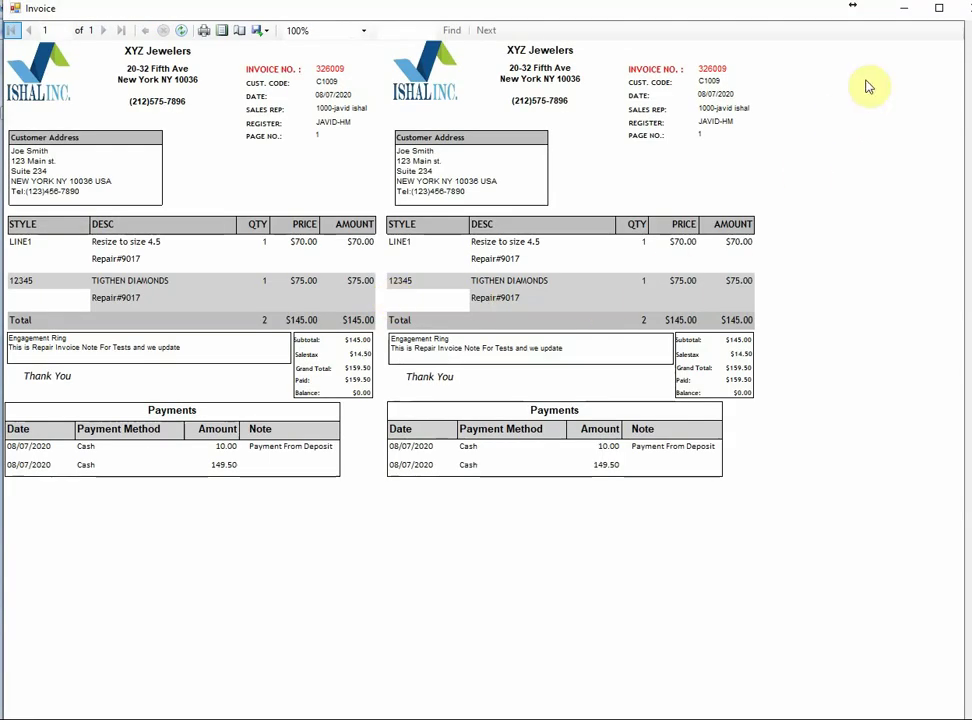
{"action": "left_click", "coordinate": [966, 8]}
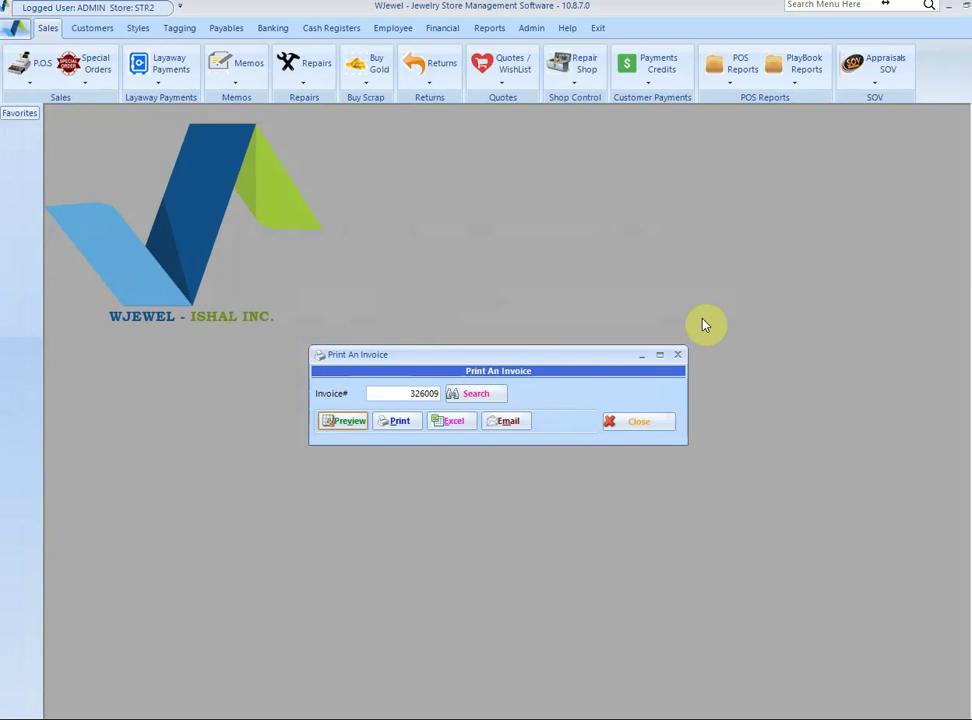
{"action": "left_click", "coordinate": [645, 421]}
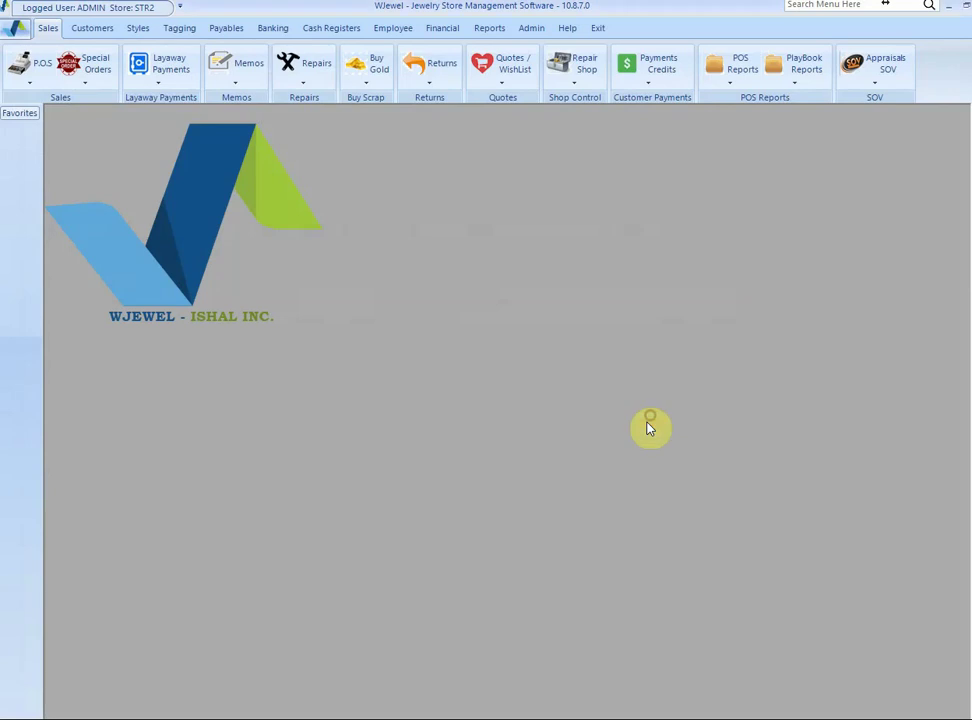
Run the job bag cost versus charge report for 8/7/2020, examine the second job bag's row, and close the report
{"action": "left_click", "coordinate": [320, 70]}
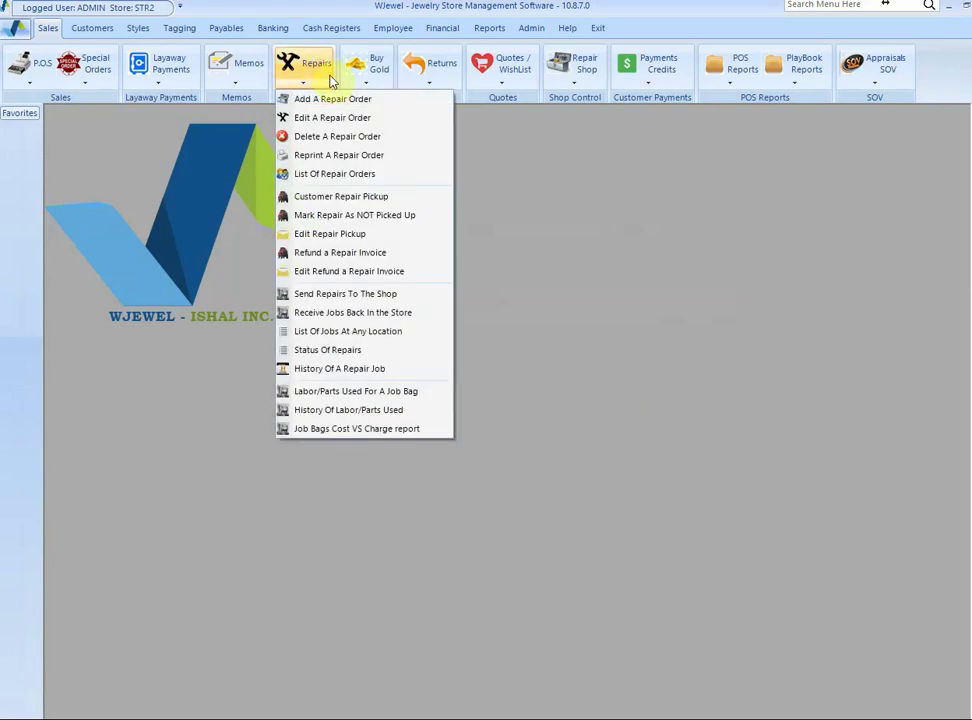
{"action": "left_click", "coordinate": [420, 430]}
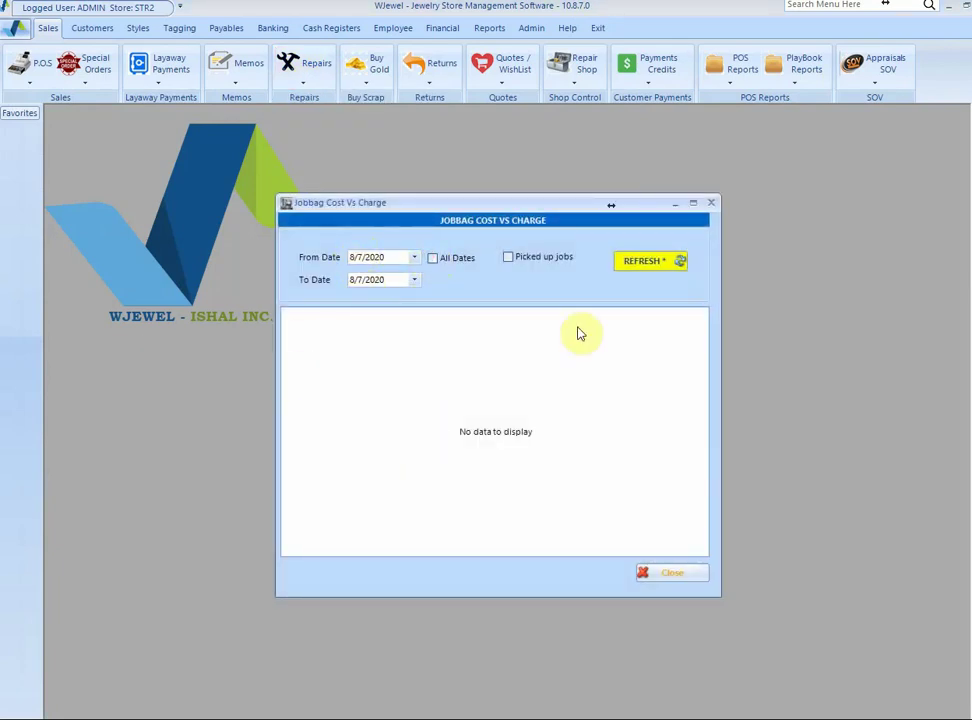
{"action": "left_click", "coordinate": [646, 262]}
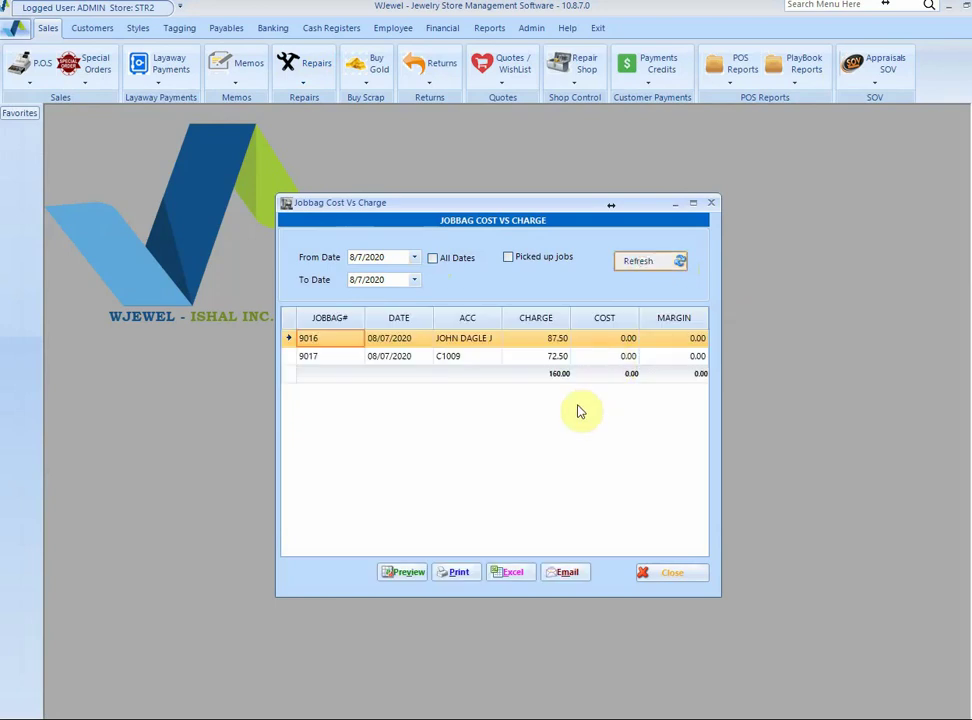
{"action": "left_click", "coordinate": [345, 358]}
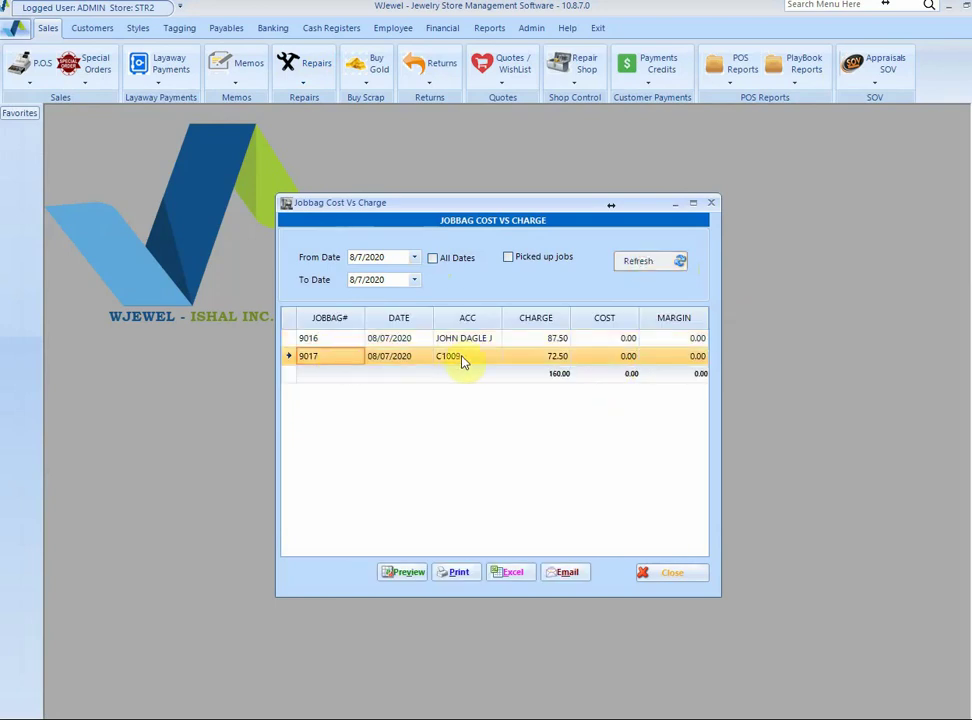
{"action": "left_click", "coordinate": [462, 358]}
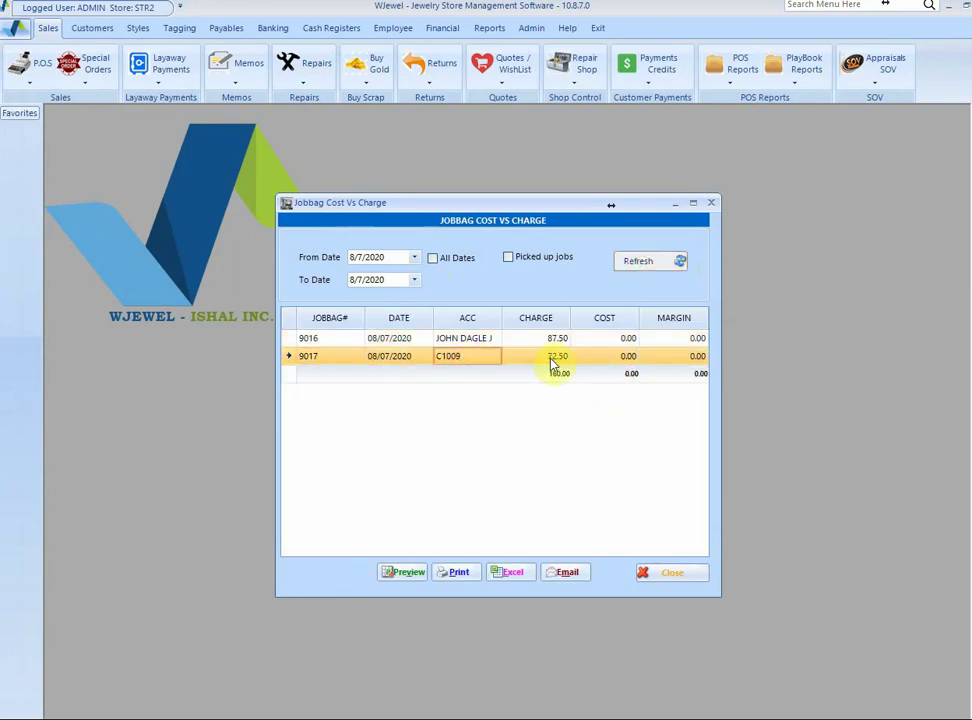
{"action": "left_click", "coordinate": [666, 576]}
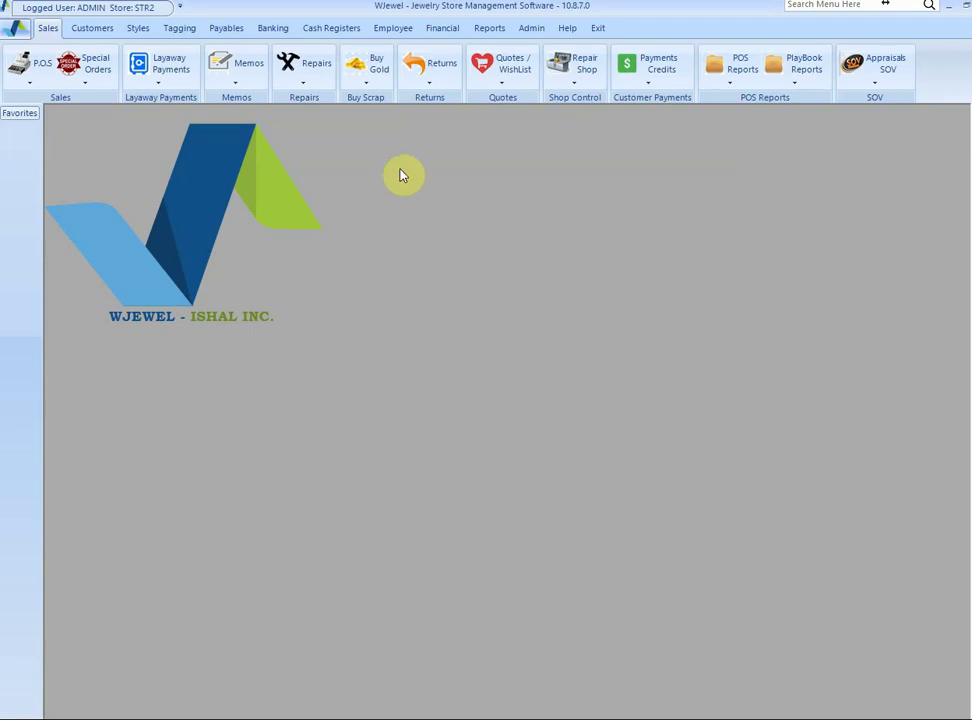
Open the history of labor and parts used, restrict the vendor filter to V10, and close the window
{"action": "left_click", "coordinate": [307, 72]}
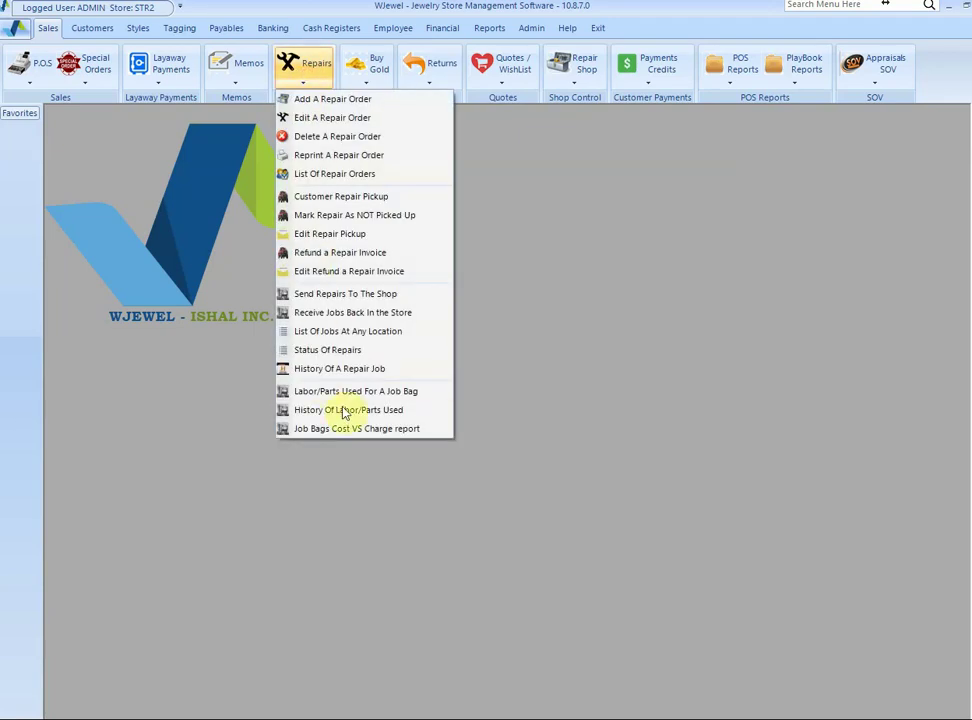
{"action": "left_click", "coordinate": [360, 411]}
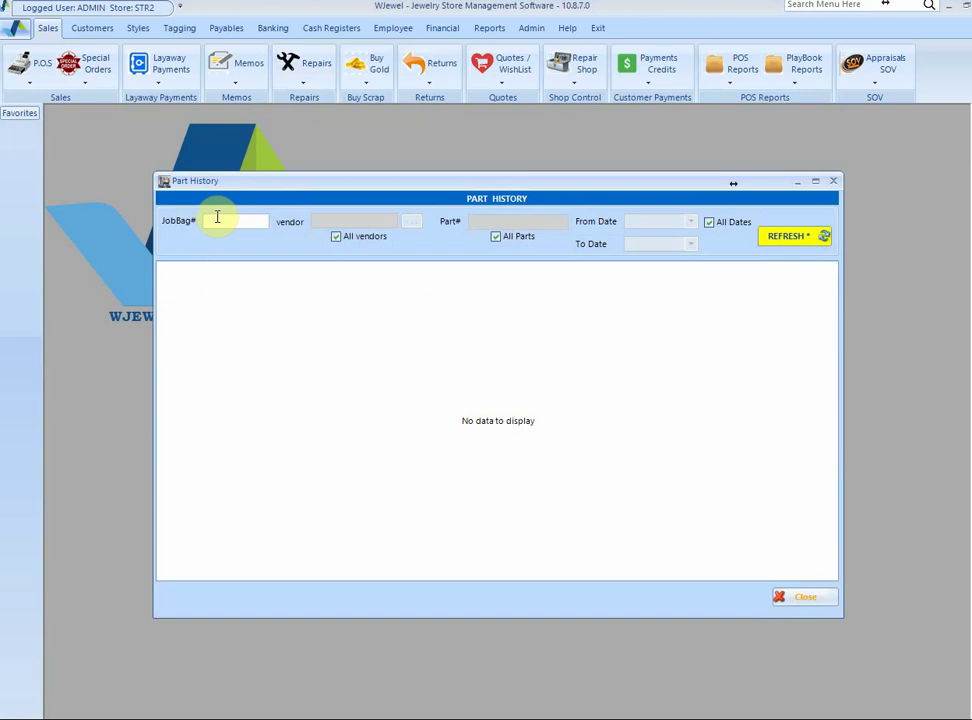
{"action": "left_click", "coordinate": [340, 237]}
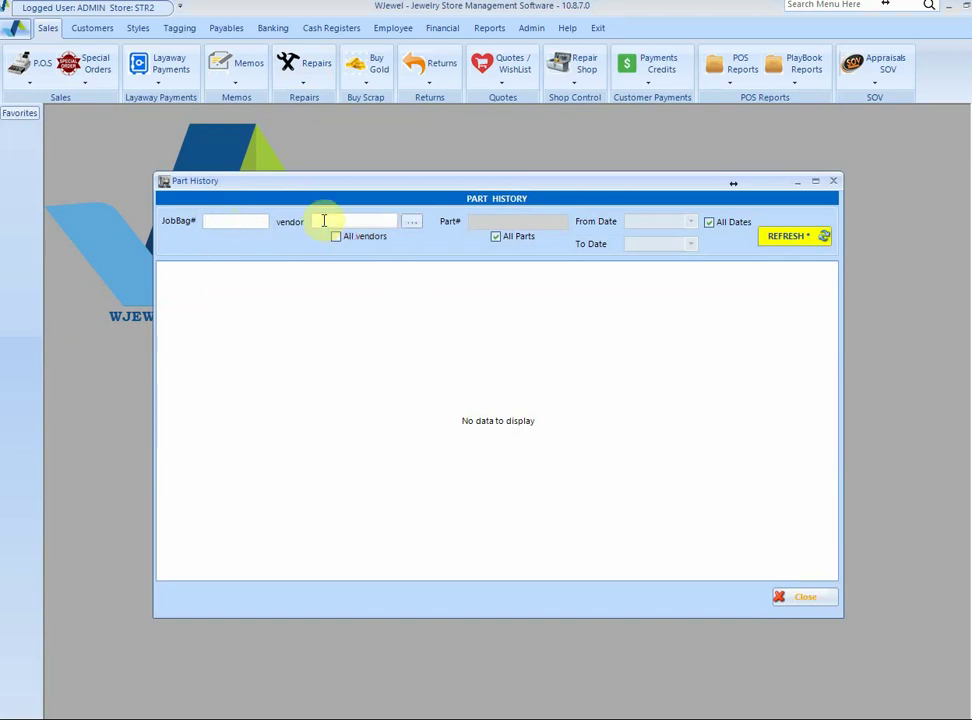
{"action": "left_click", "coordinate": [321, 220]}
{"action": "type", "text": "V10"}
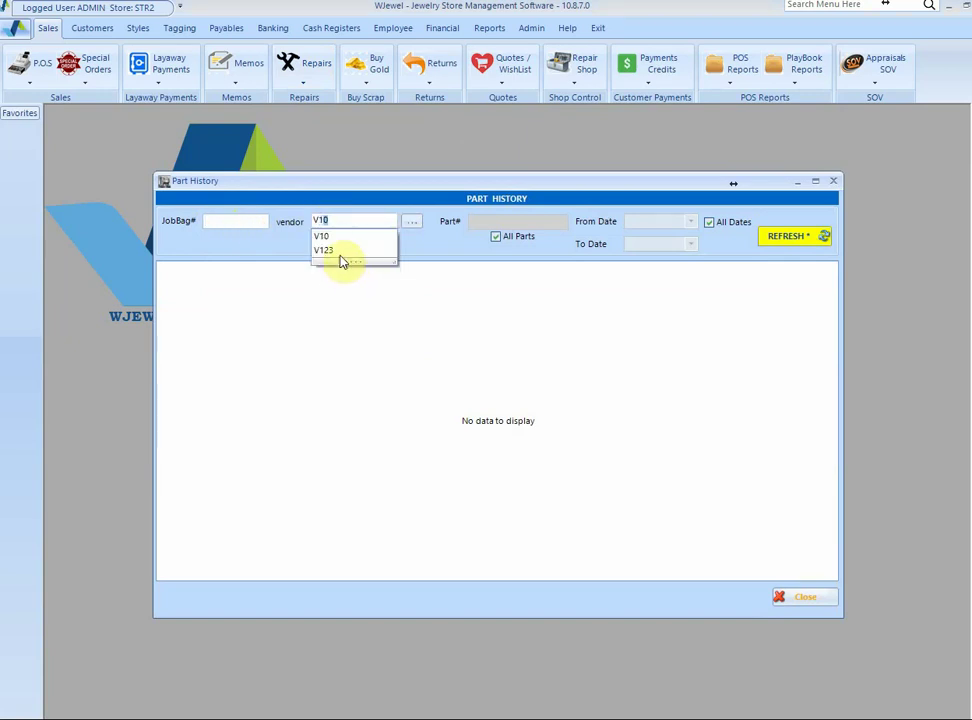
{"action": "left_click", "coordinate": [442, 249]}
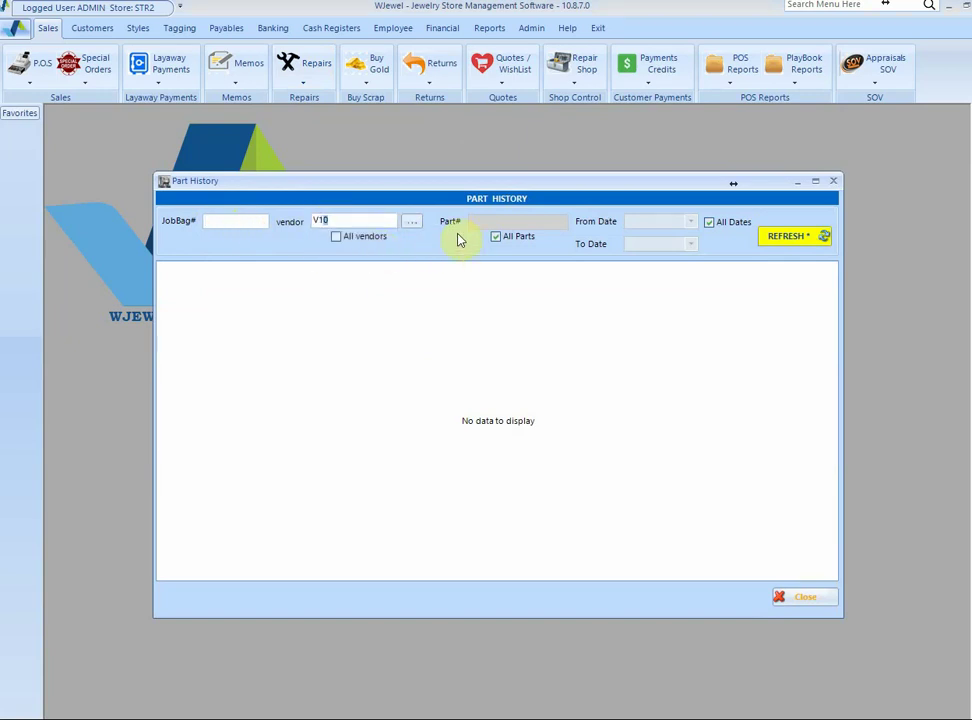
{"action": "left_click", "coordinate": [833, 184]}
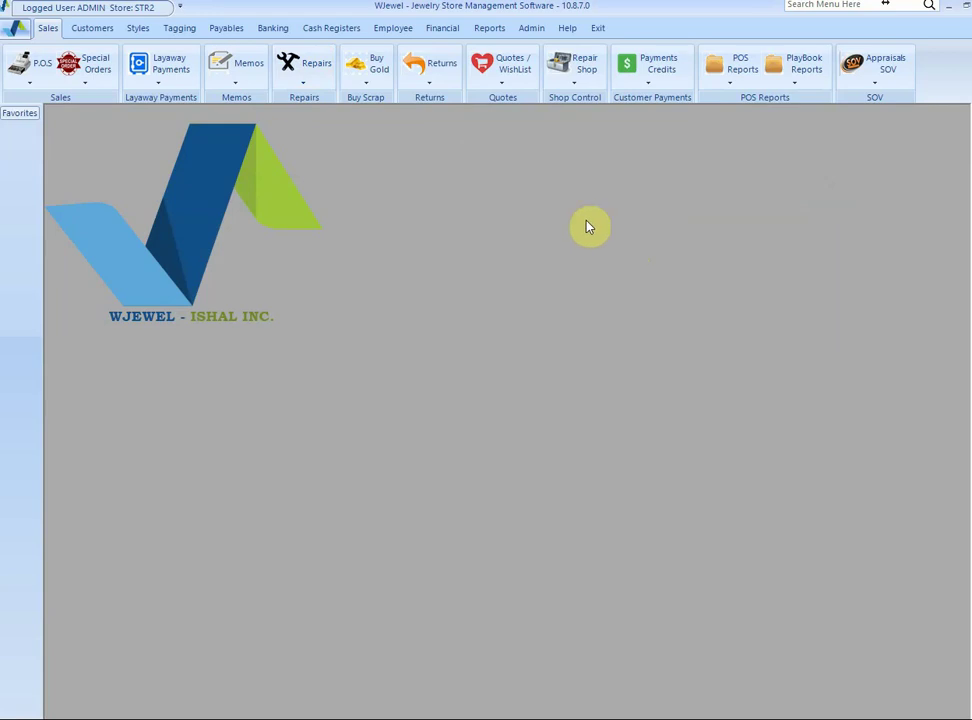
{"action": "left_click", "coordinate": [316, 66]}
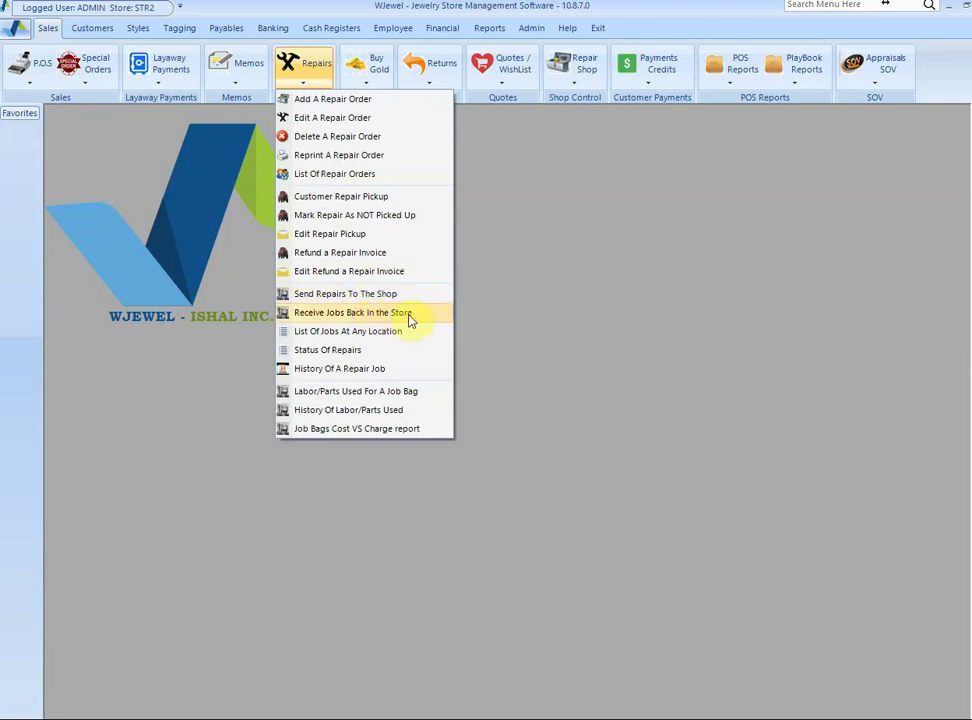
{"action": "left_click", "coordinate": [586, 88]}
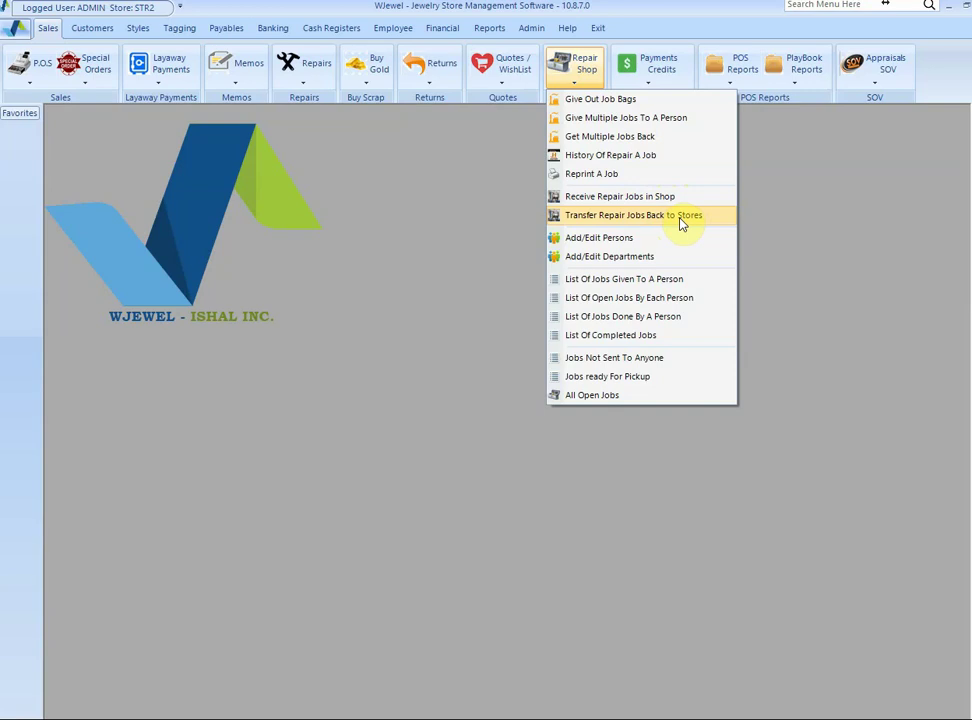
{"action": "left_click", "coordinate": [297, 74]}
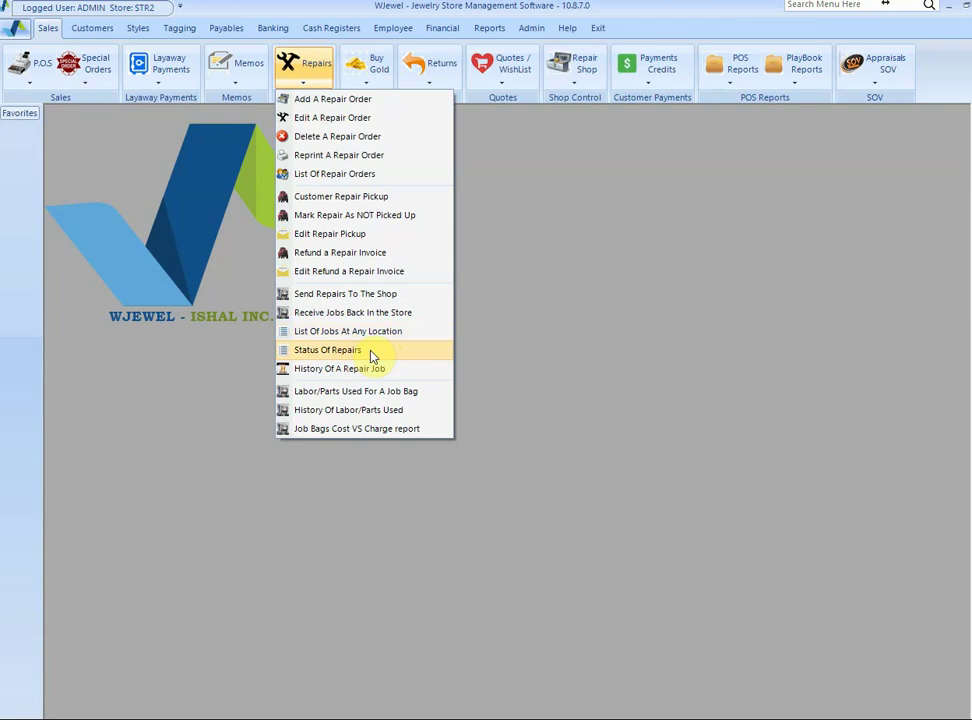
{"action": "left_click", "coordinate": [614, 268]}
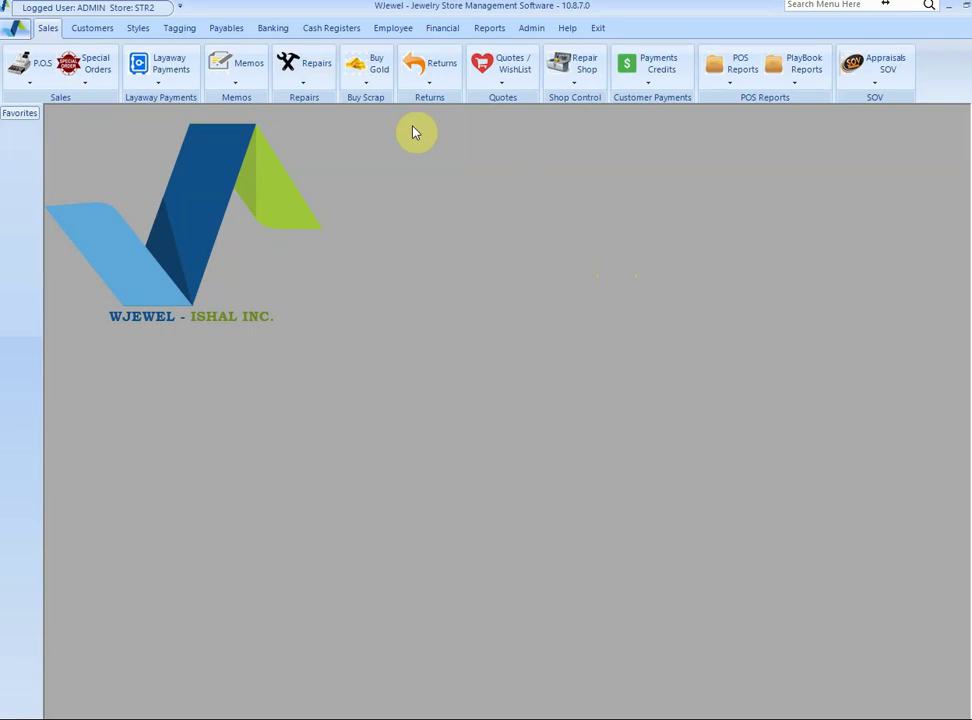
Load a job bag by its number for giving out and assign it to the first listed person
{"action": "left_click", "coordinate": [586, 70]}
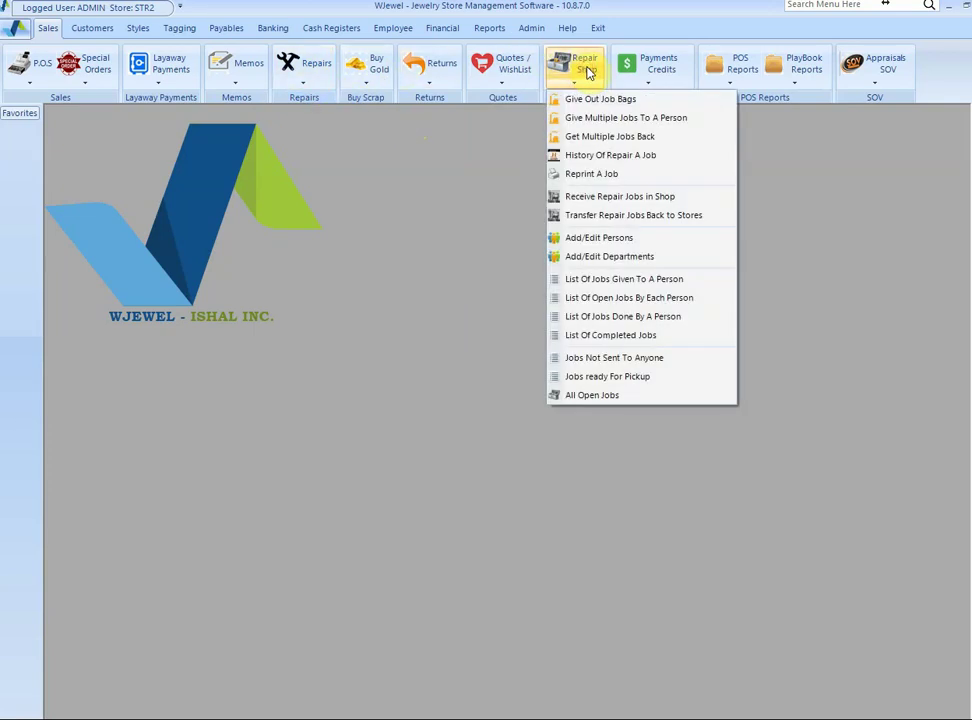
{"action": "left_click", "coordinate": [646, 102]}
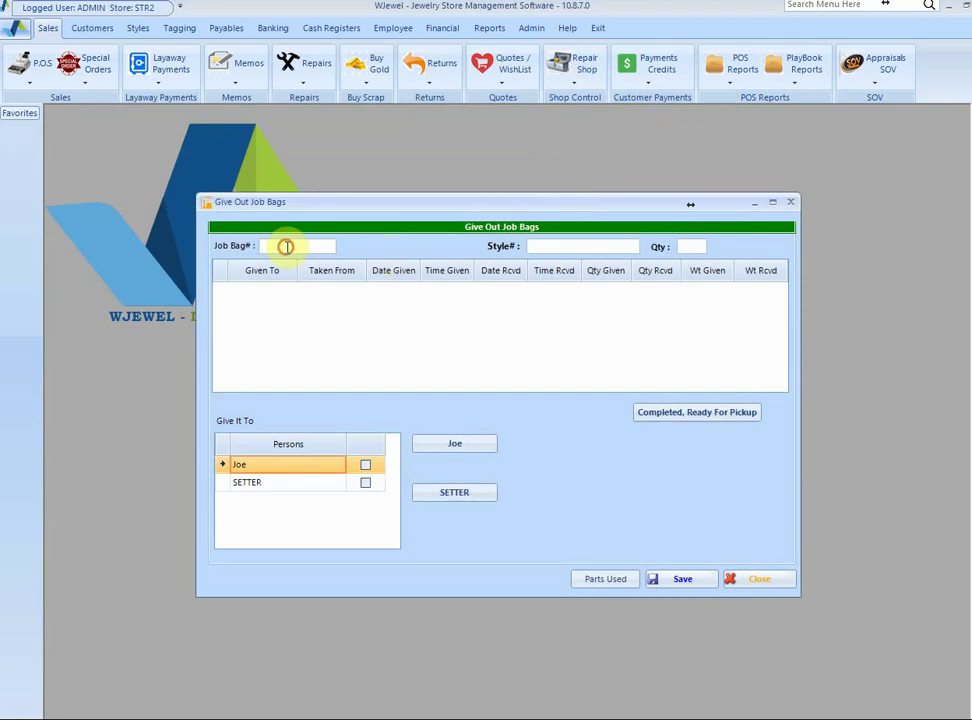
{"action": "left_click", "coordinate": [285, 246]}
{"action": "type", "text": "9004"}
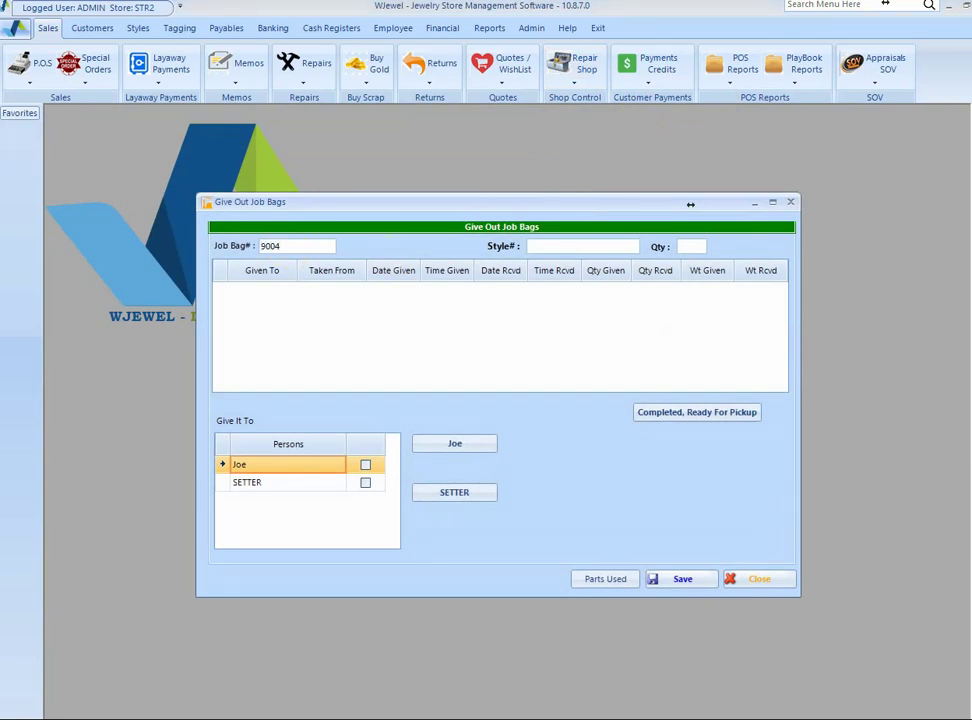
{"action": "key", "text": "Return"}
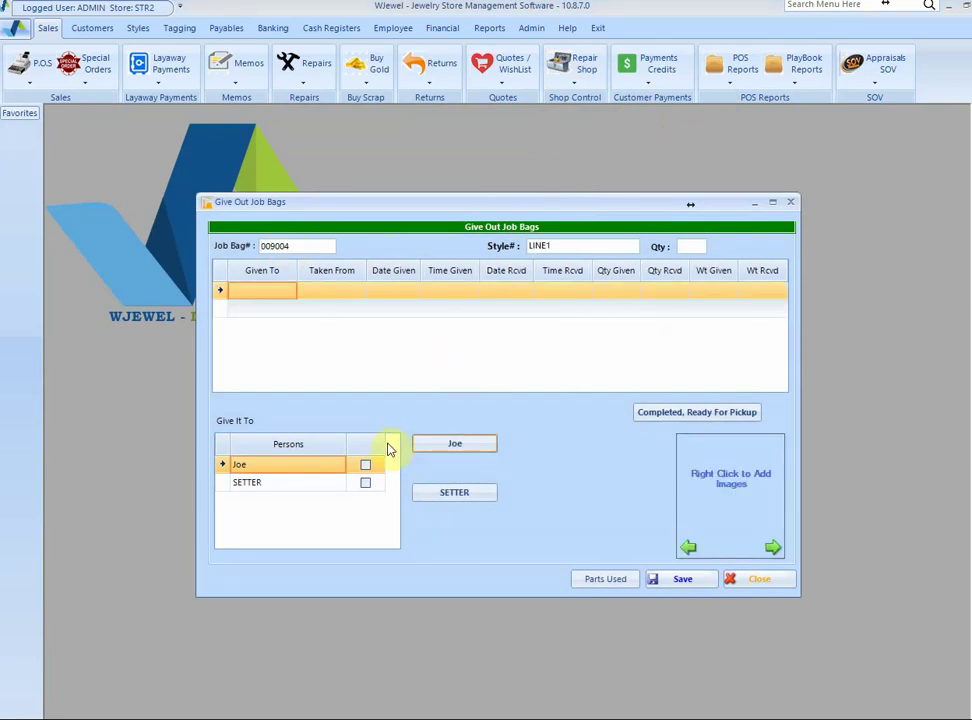
{"action": "left_click", "coordinate": [468, 446]}
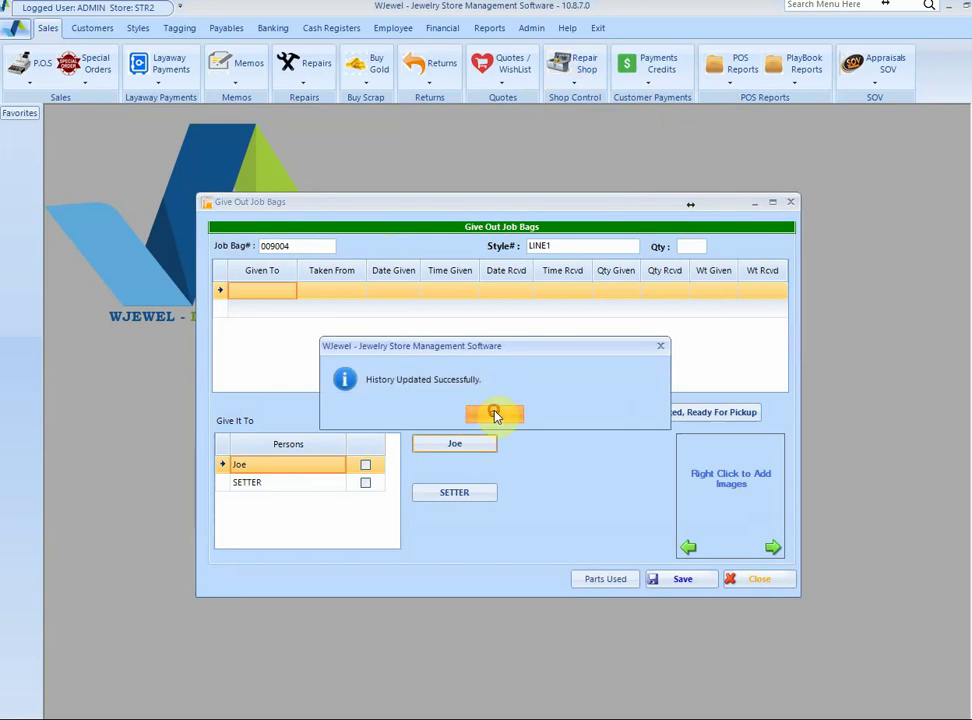
{"action": "left_click", "coordinate": [494, 416]}
Reload the same job bag by its number and hand it over to SETTER
{"action": "type", "text": "900"}
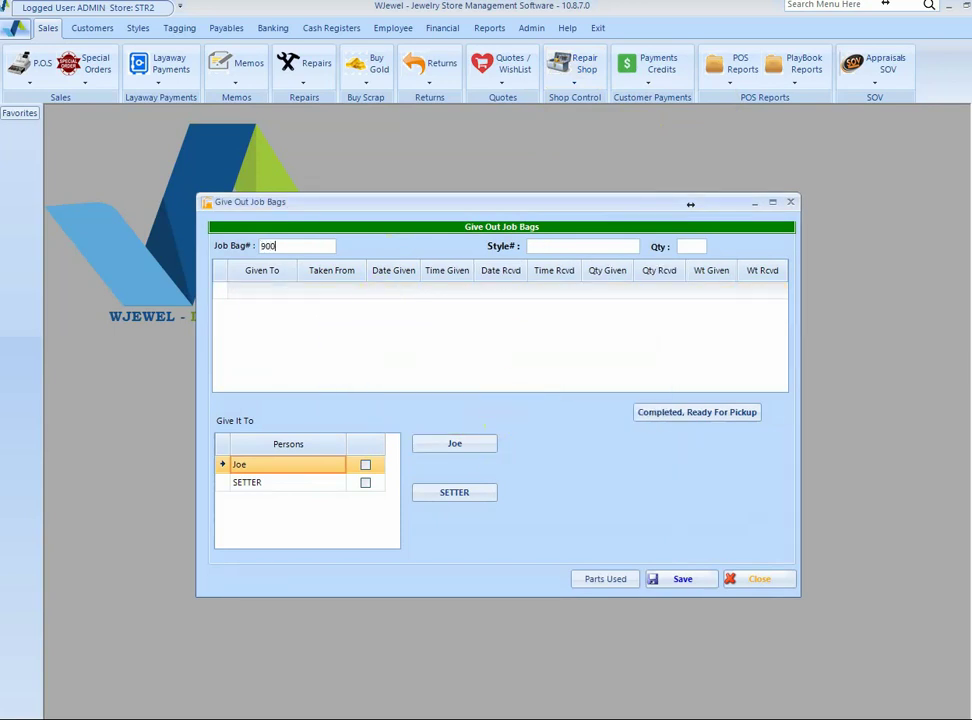
{"action": "type", "text": "4"}
{"action": "key", "text": "Return"}
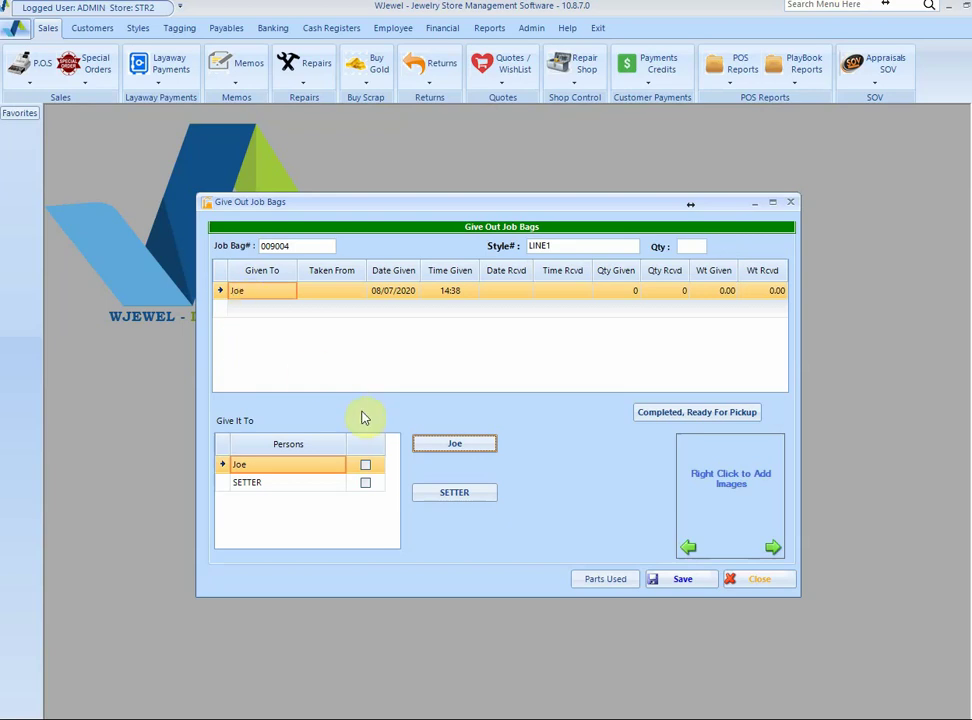
{"action": "left_click", "coordinate": [466, 497]}
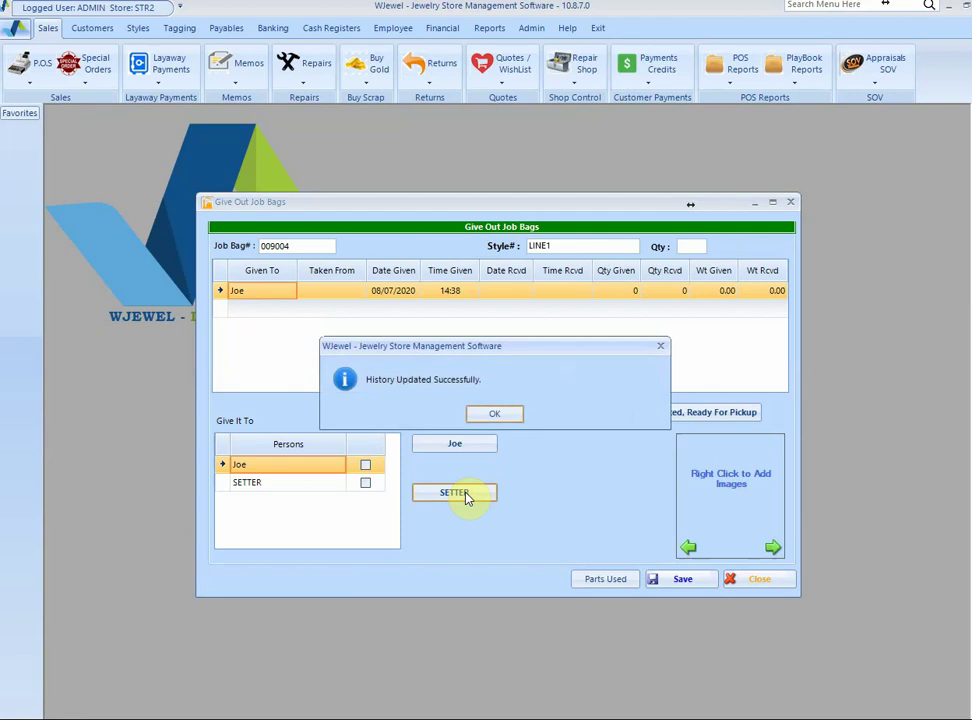
{"action": "left_click", "coordinate": [496, 415]}
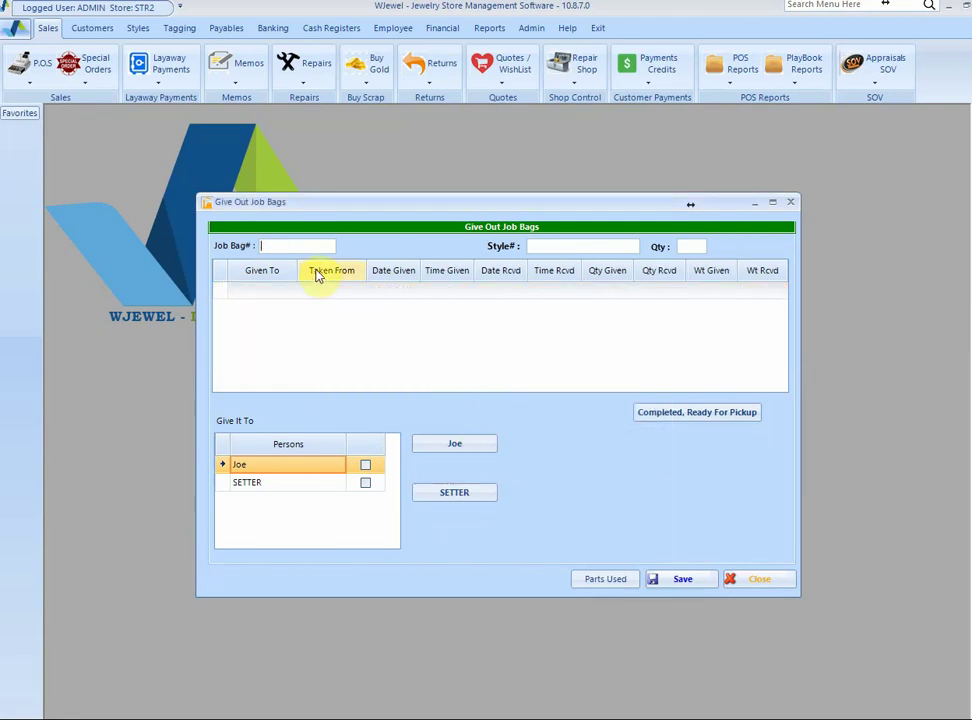
Look up the same job bag once more to review its handover history, then close the Give Out Job Bags window
{"action": "type", "text": "9004"}
{"action": "key", "text": "Return"}
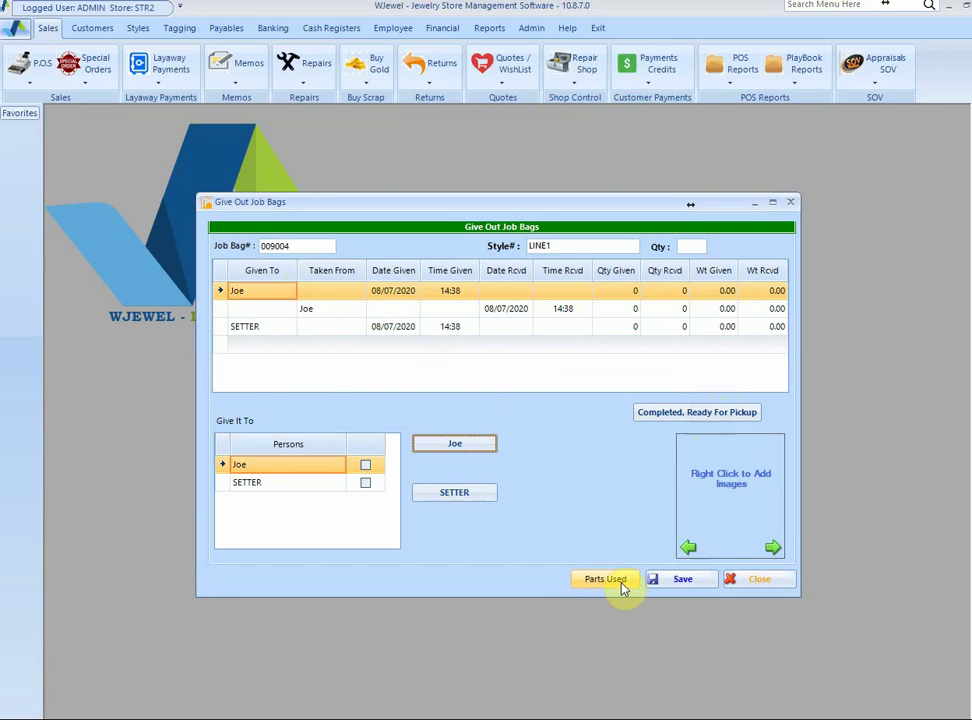
{"action": "left_click", "coordinate": [676, 582]}
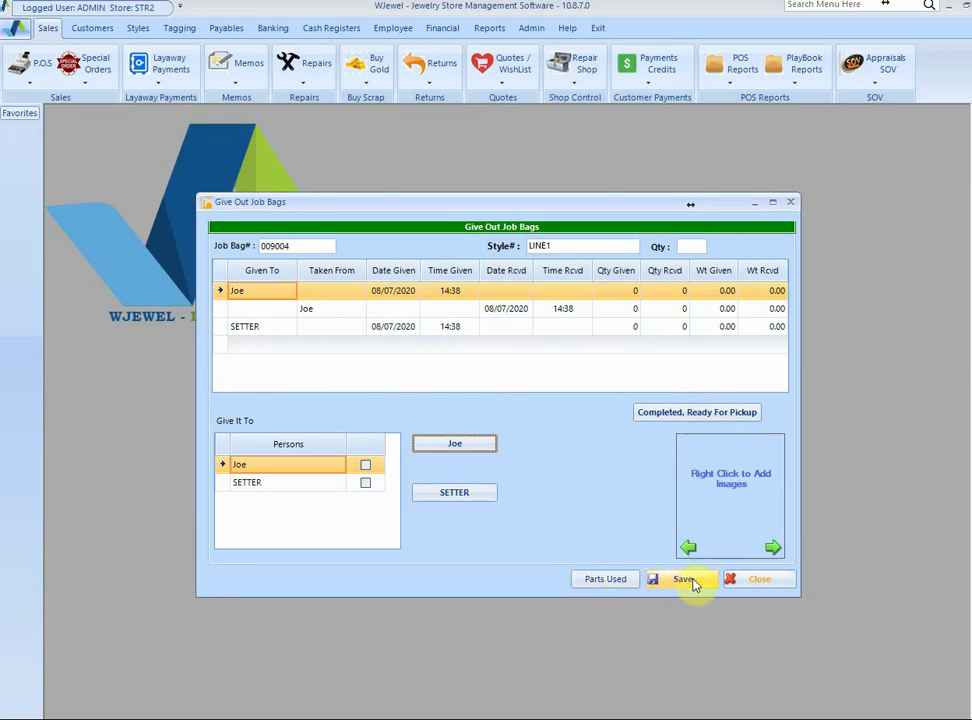
{"action": "left_click", "coordinate": [752, 587]}
{"action": "left_click", "coordinate": [588, 64]}
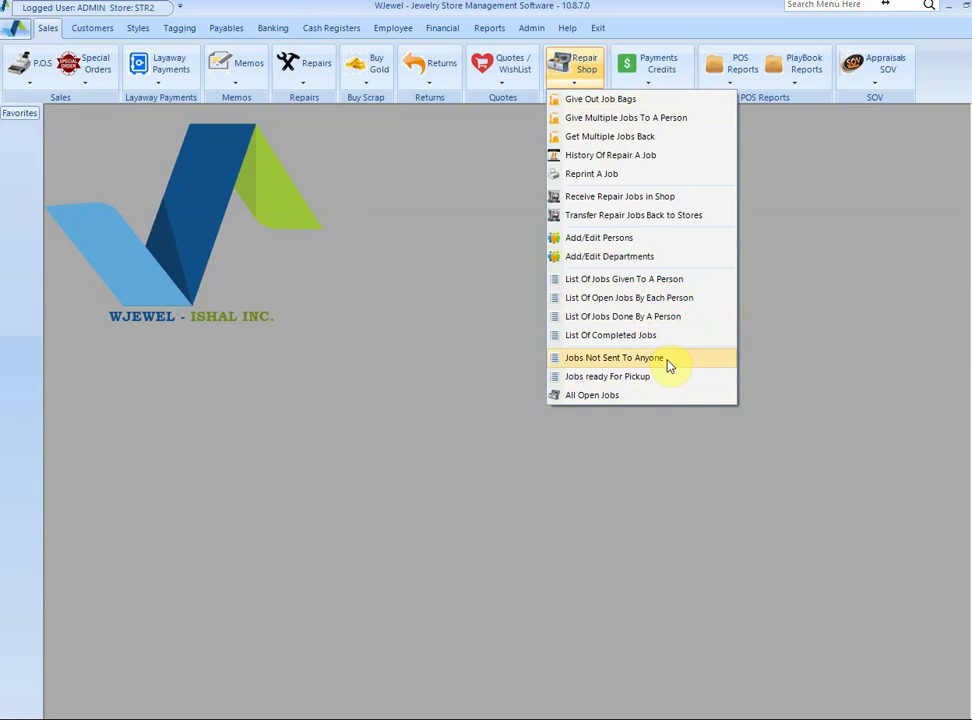
{"action": "left_click", "coordinate": [801, 263]}
Open the custom repair codes and add repair code 12346 with the note RESIZE
{"action": "left_click", "coordinate": [531, 30]}
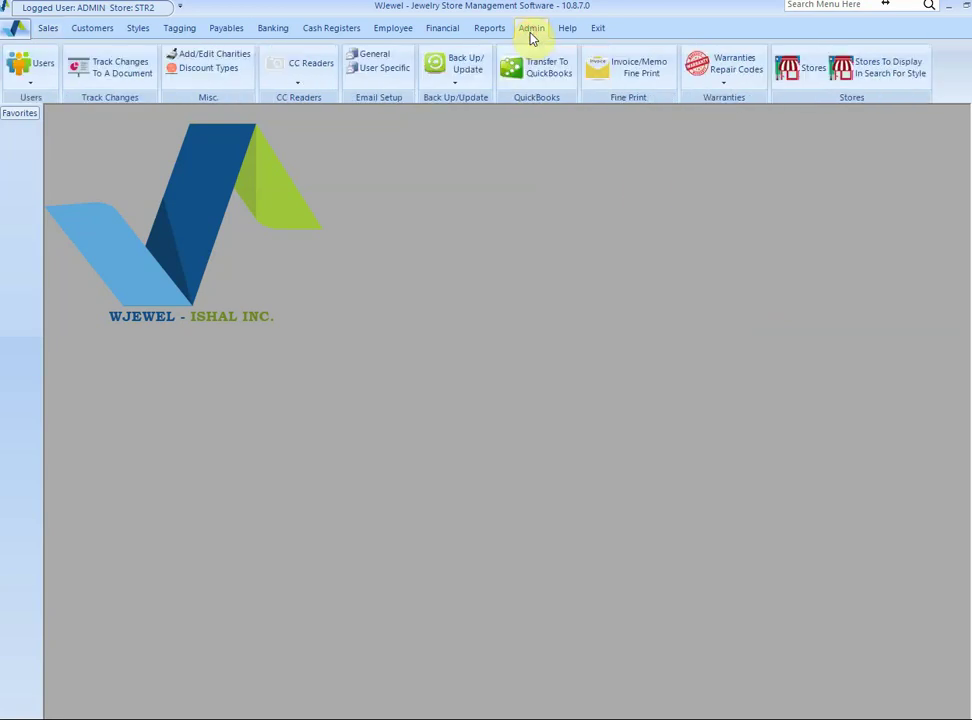
{"action": "left_click", "coordinate": [725, 86]}
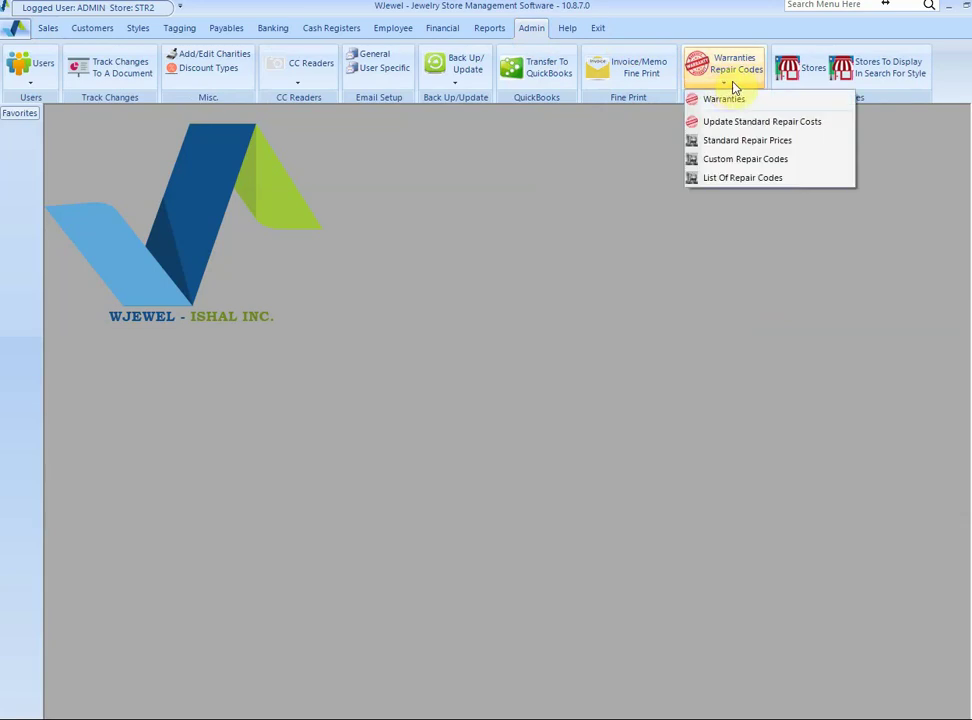
{"action": "left_click", "coordinate": [749, 170]}
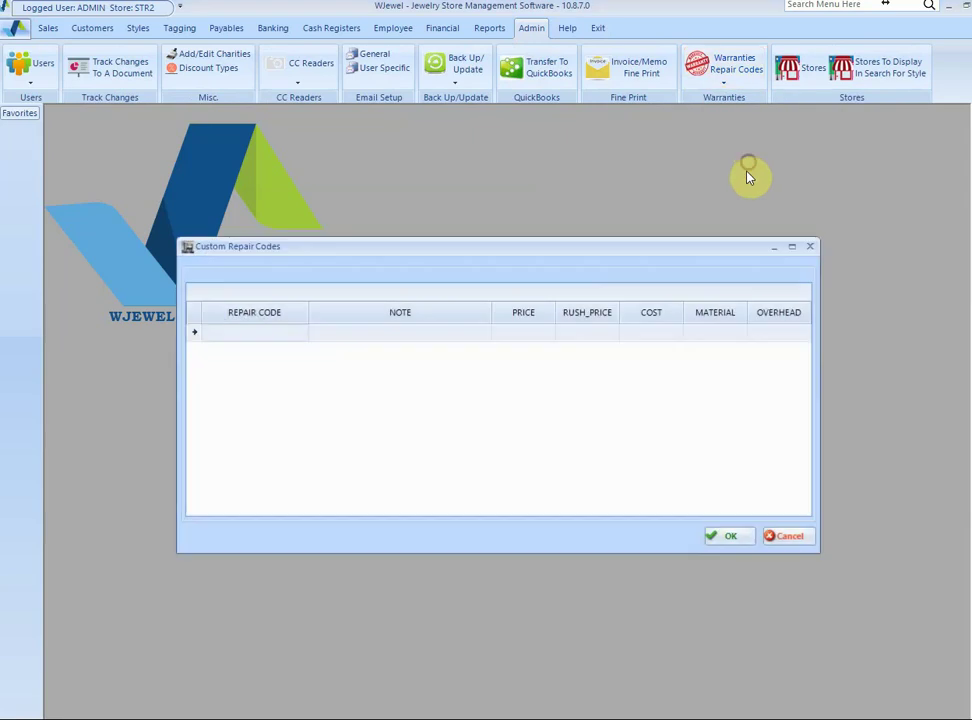
{"action": "left_click", "coordinate": [268, 334]}
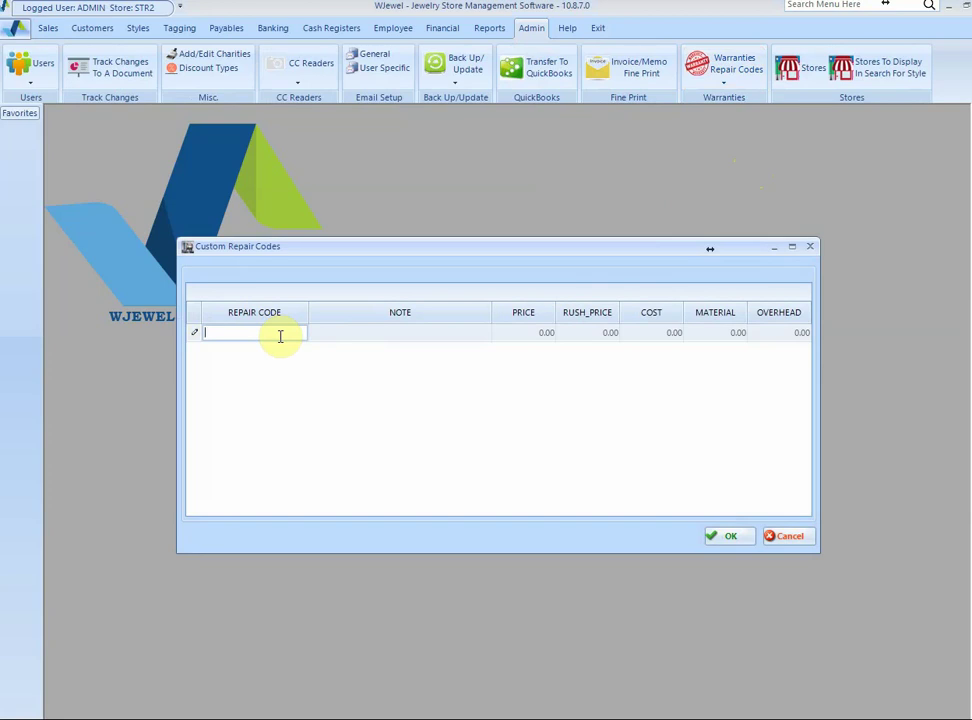
{"action": "type", "text": "12"}
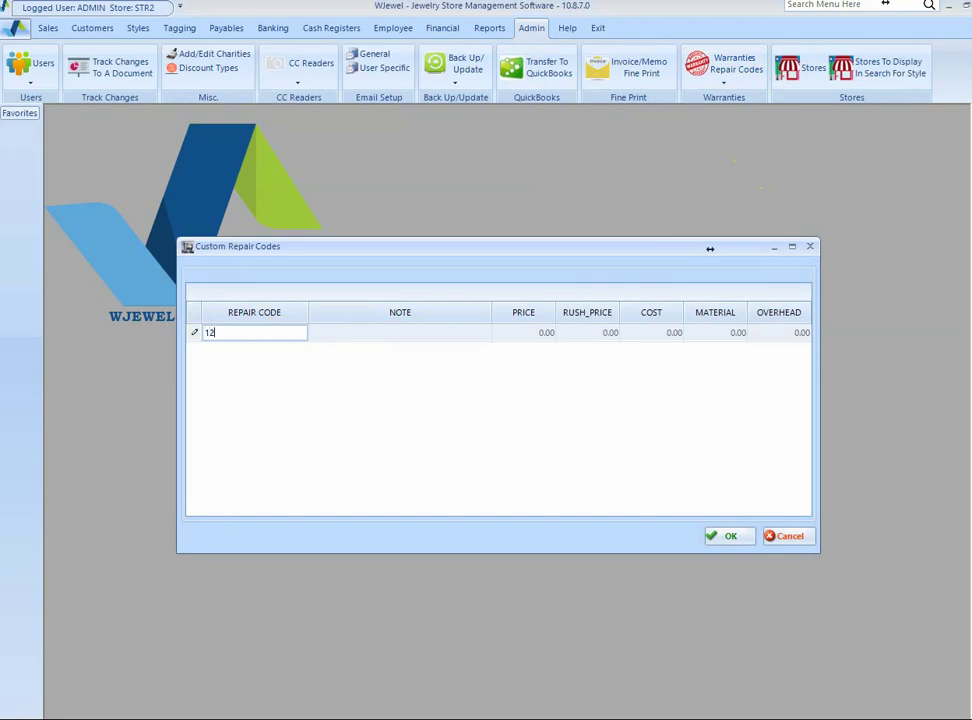
{"action": "type", "text": "346"}
{"action": "key", "text": "Tab"}
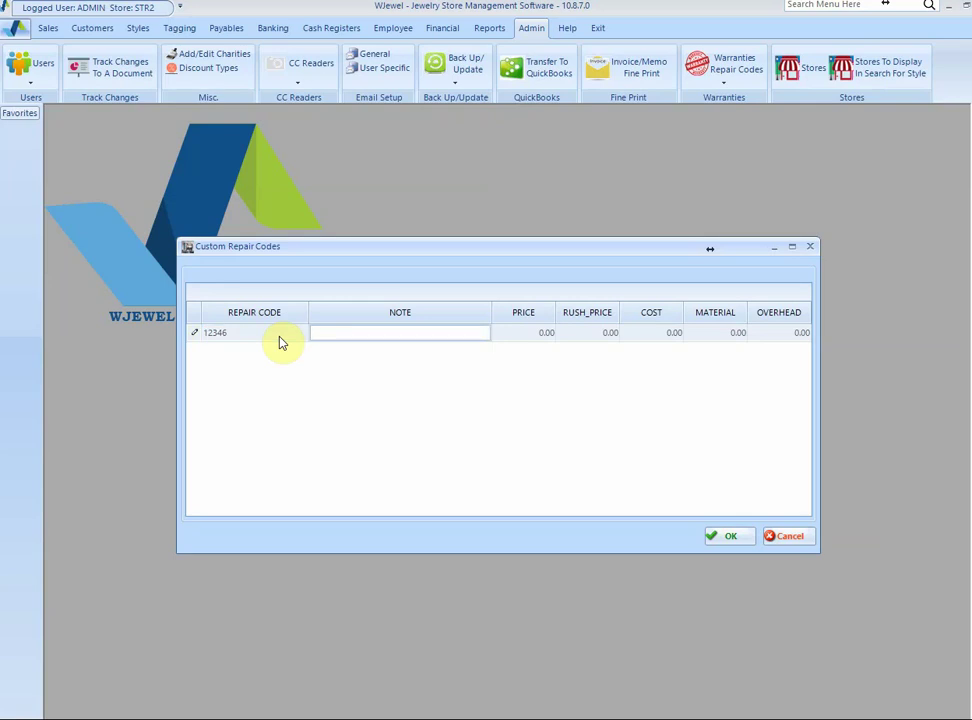
{"action": "type", "text": "RESIZE"}
{"action": "key", "text": "Tab"}
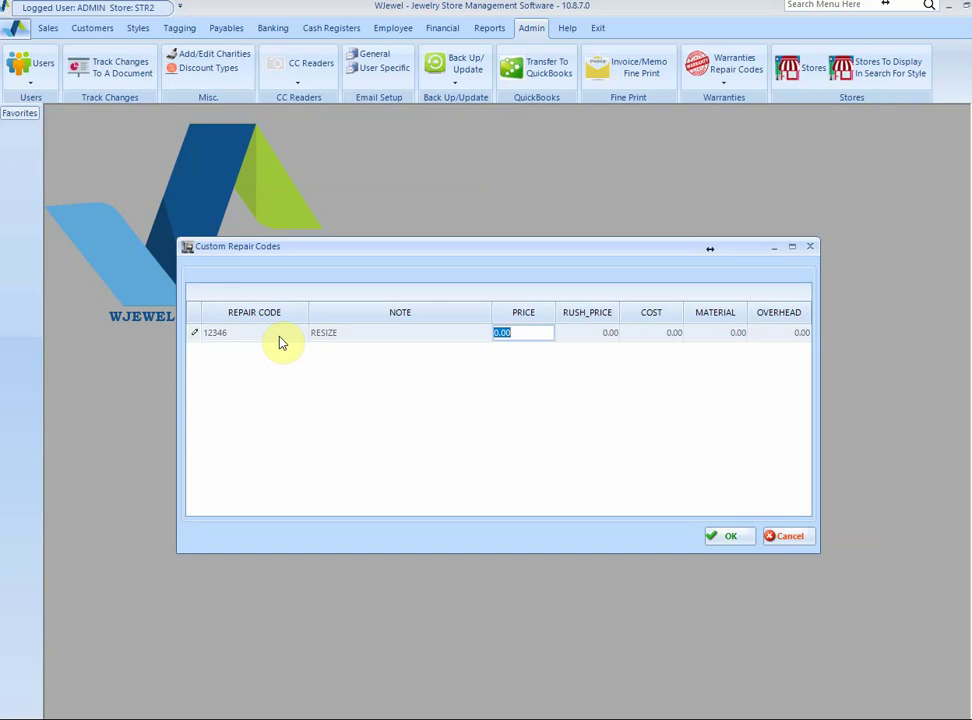
Set the RESIZE repair code's price to 50 and its rush price to 75
{"action": "type", "text": "50"}
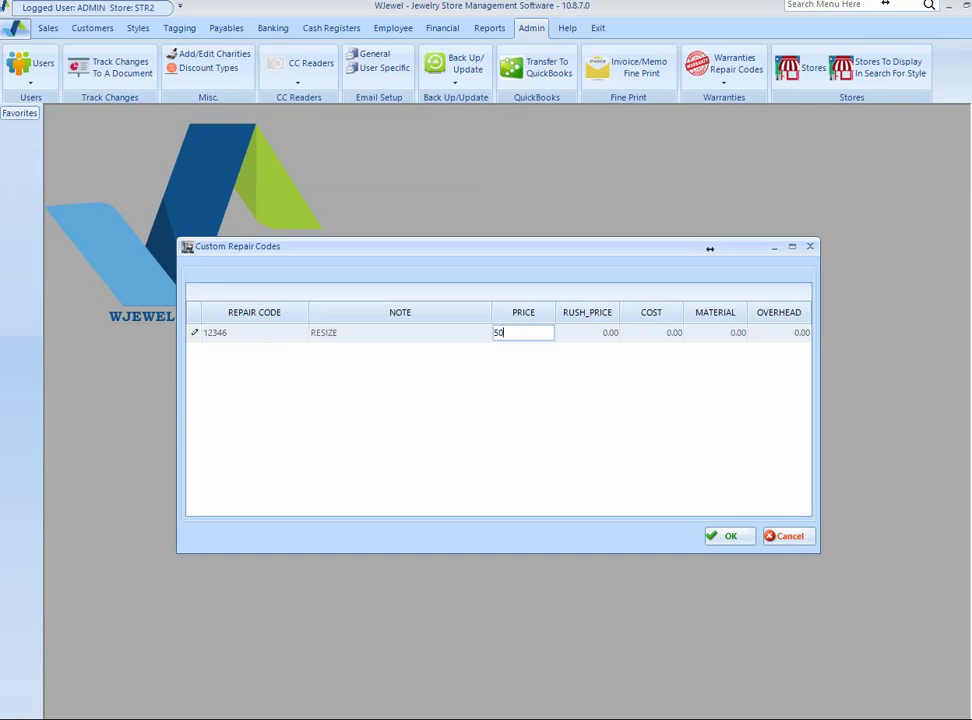
{"action": "key", "text": "Tab"}
{"action": "type", "text": "75"}
{"action": "key", "text": "Tab"}
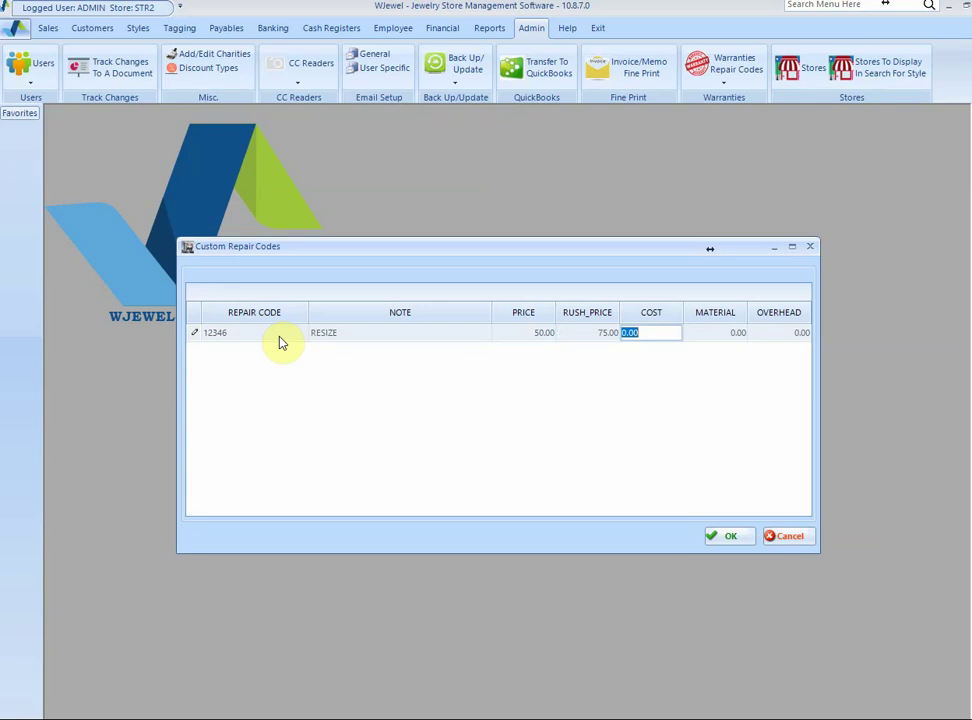
Set the RESIZE code's cost to 20, material to 5 and overhead to 2.30, and save the custom repair codes
{"action": "type", "text": "20"}
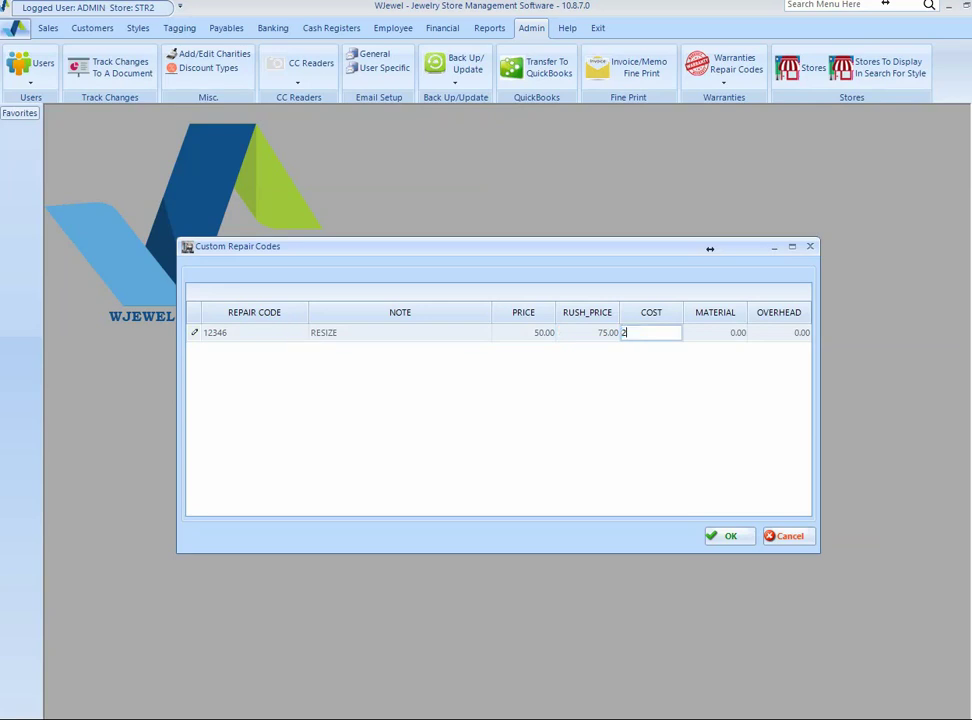
{"action": "key", "text": "Tab"}
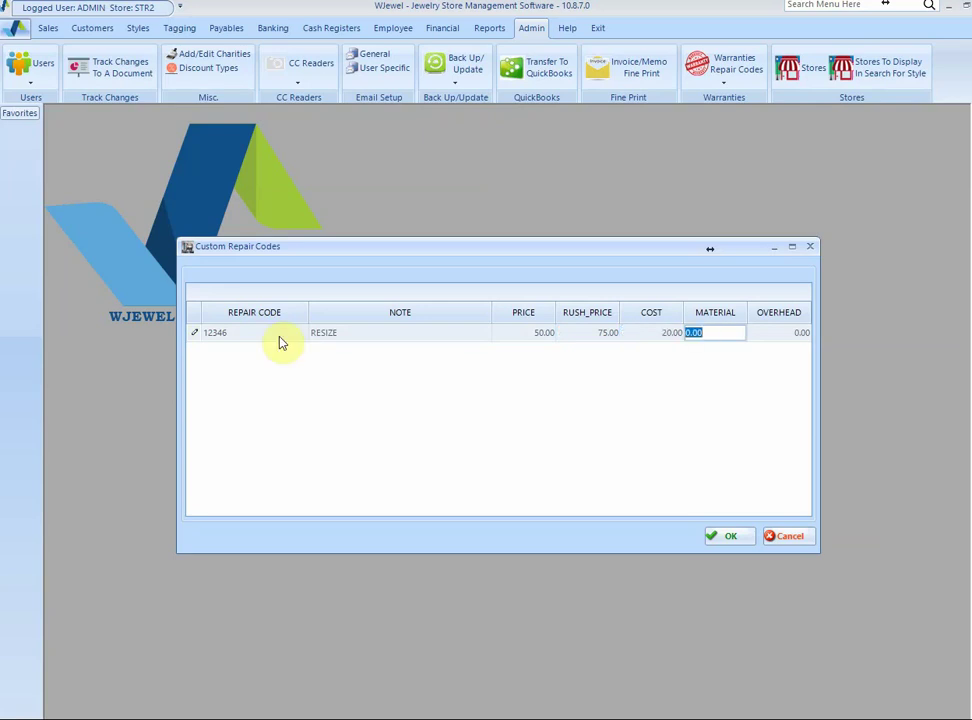
{"action": "type", "text": "5"}
{"action": "key", "text": "Tab"}
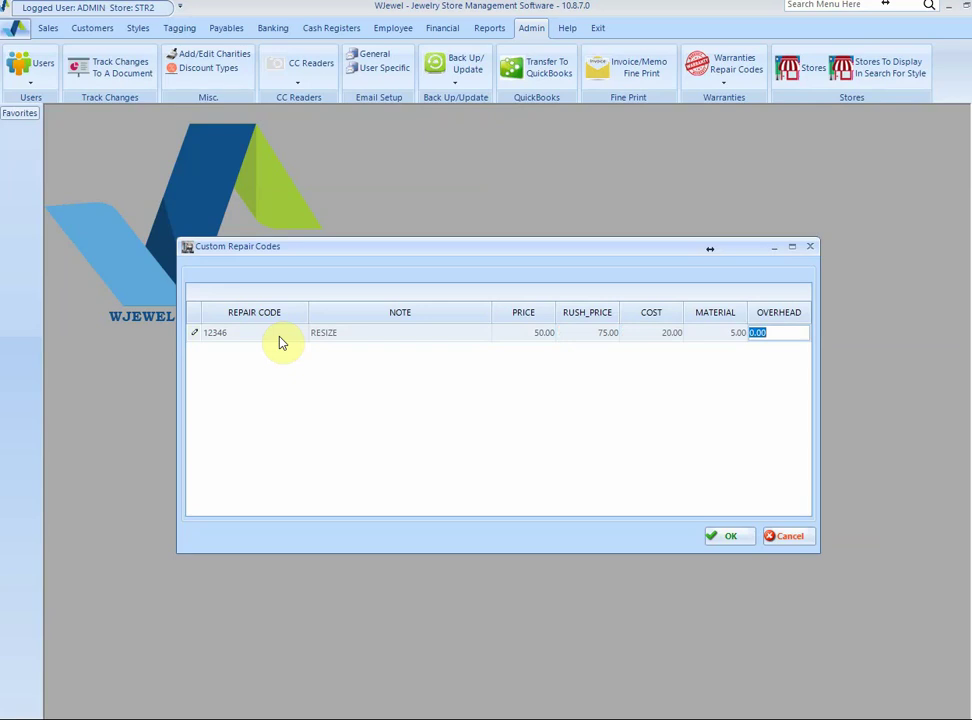
{"action": "type", "text": "2.3"}
{"action": "key", "text": "Tab"}
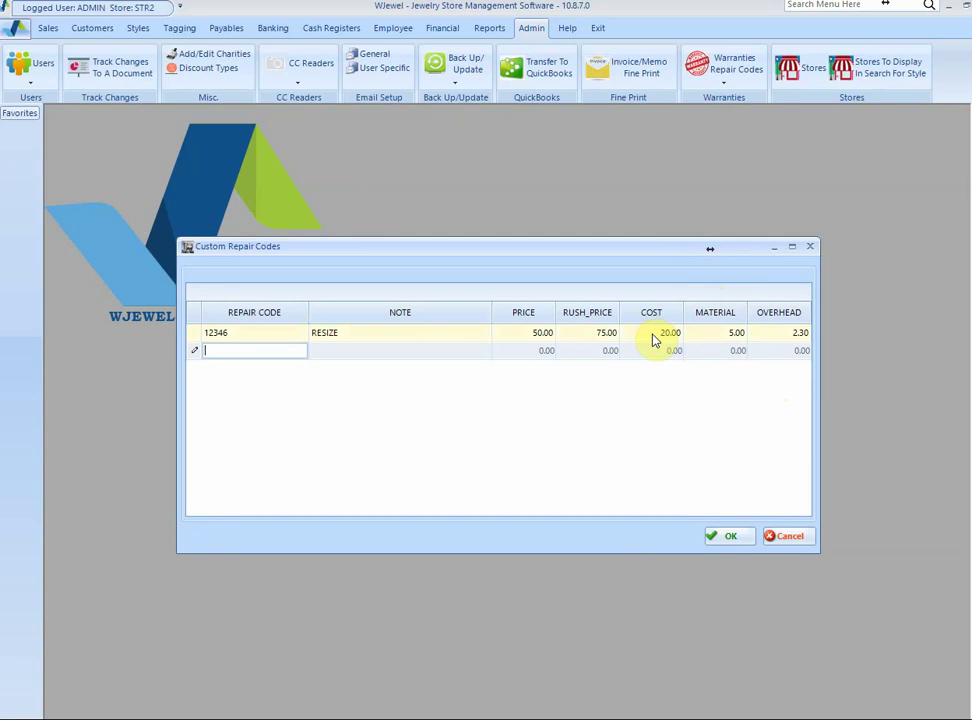
{"action": "left_click", "coordinate": [735, 541]}
{"action": "left_click", "coordinate": [496, 414]}
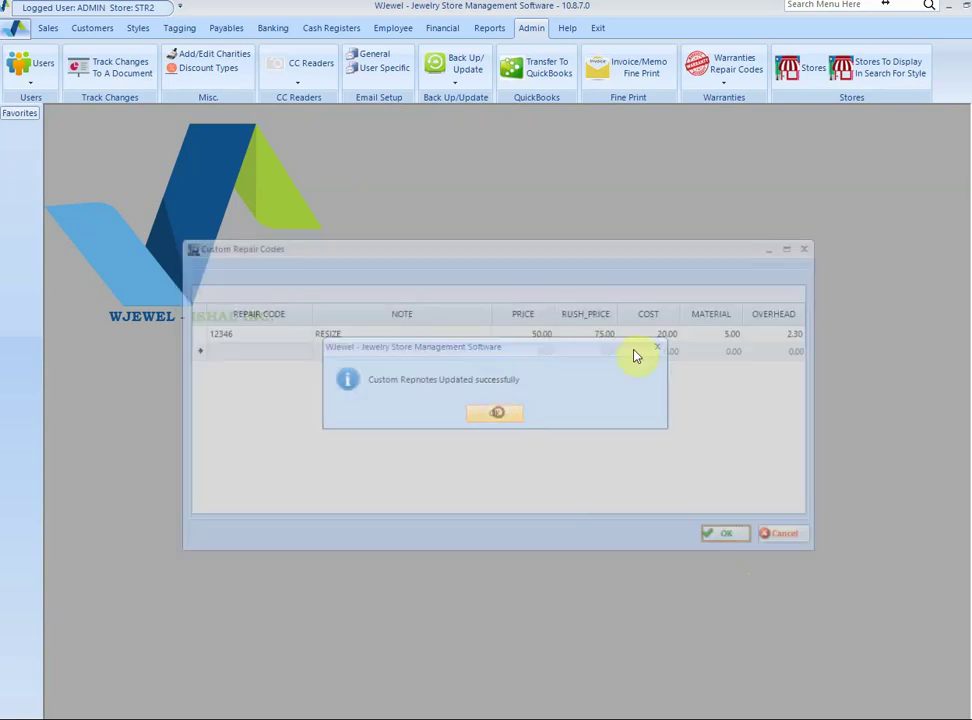
{"action": "left_click", "coordinate": [711, 66]}
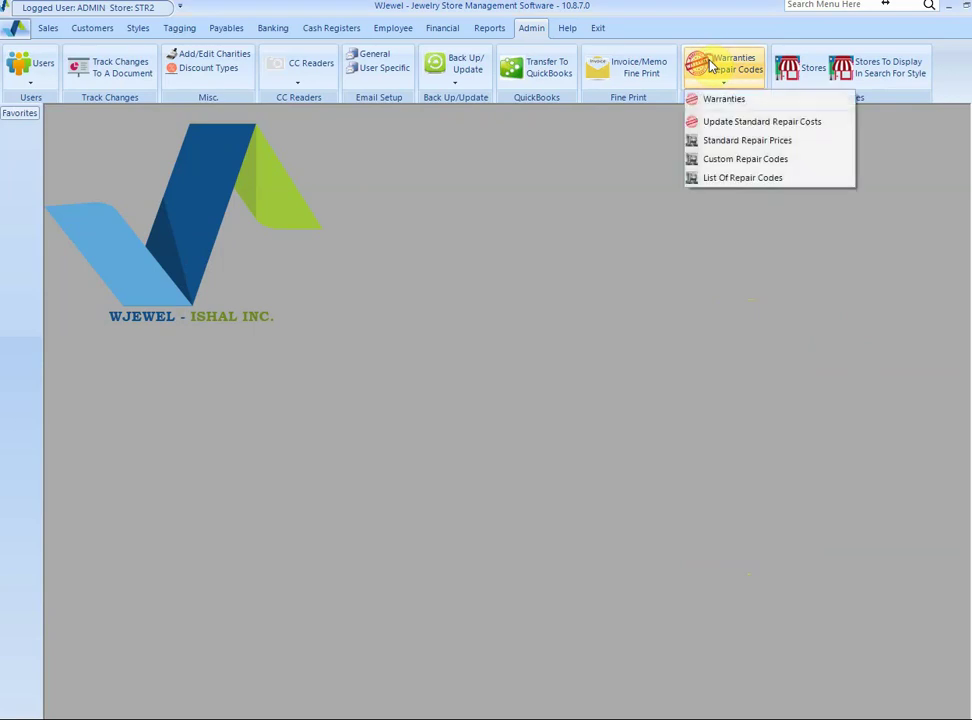
{"action": "left_click", "coordinate": [463, 196]}
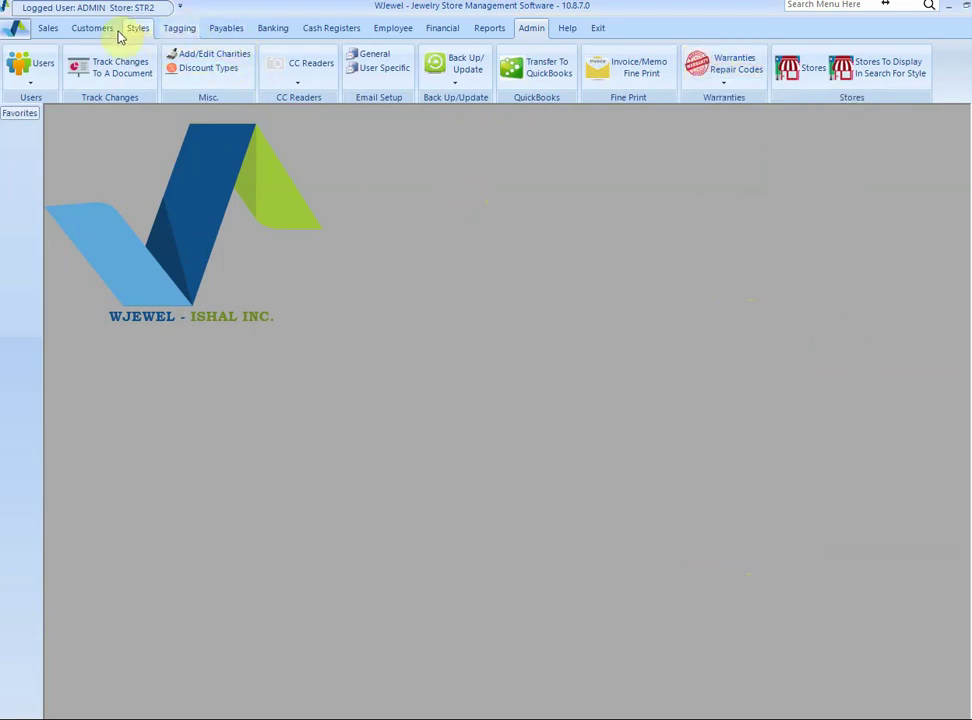
{"action": "left_click", "coordinate": [51, 31]}
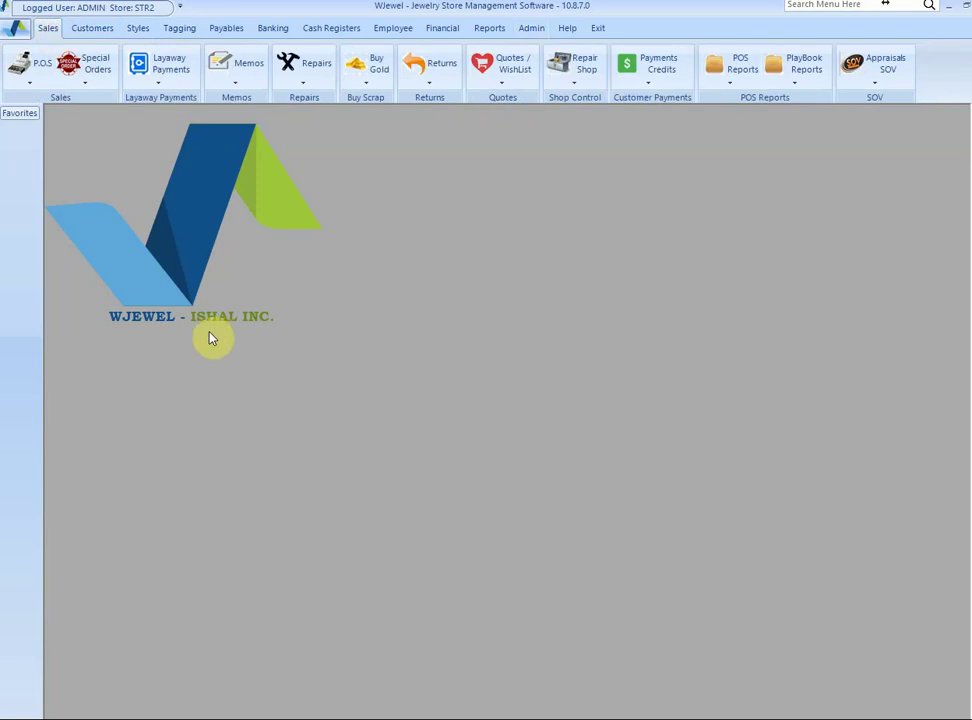